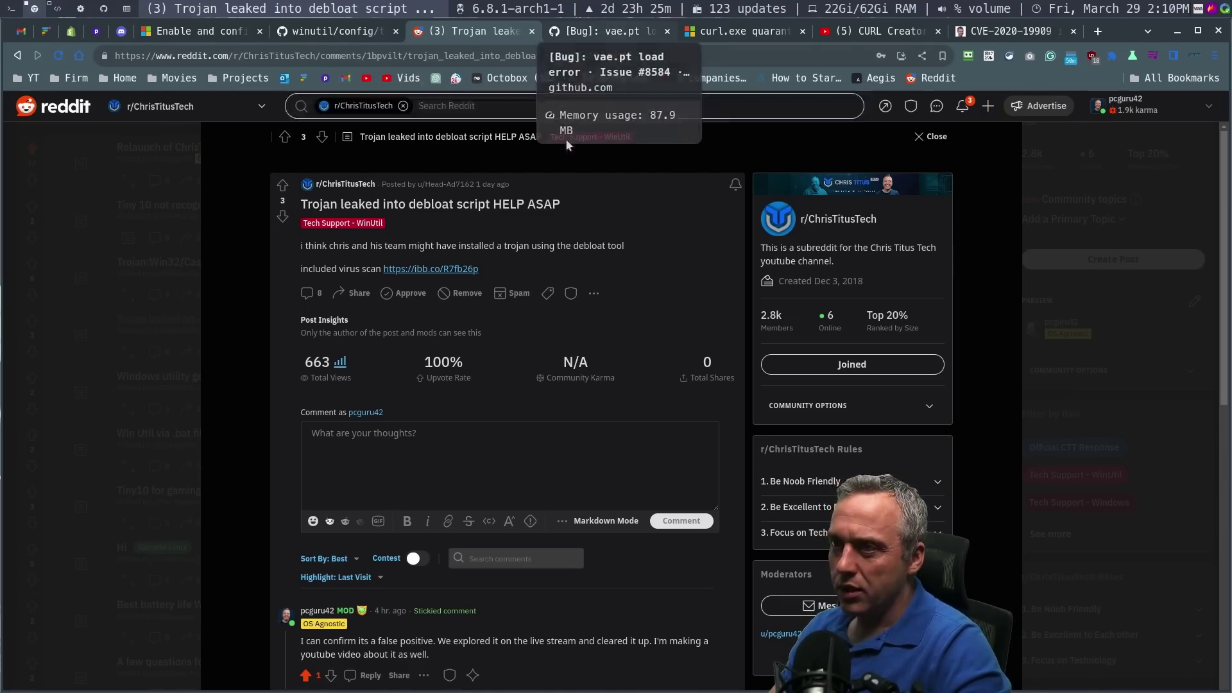
- Review the linked ibb.co virus scan results, then close that tab
scroll(530, 538, down, 4)
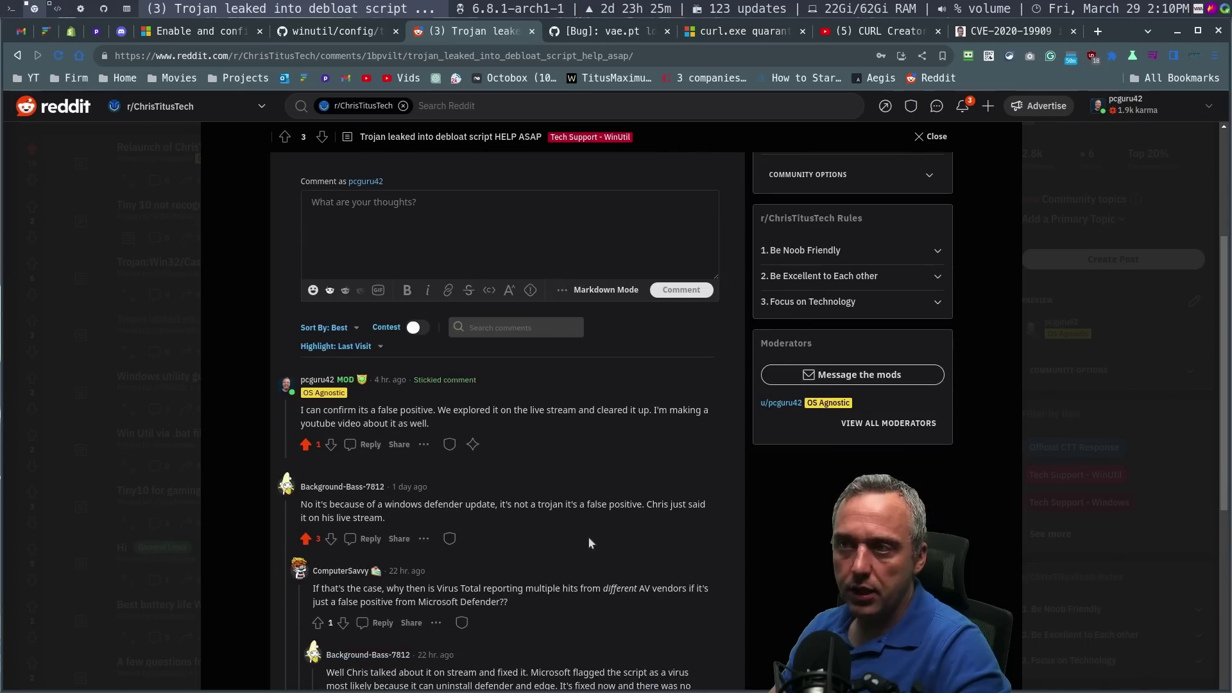
scroll(588, 537, up, 4)
click(435, 269)
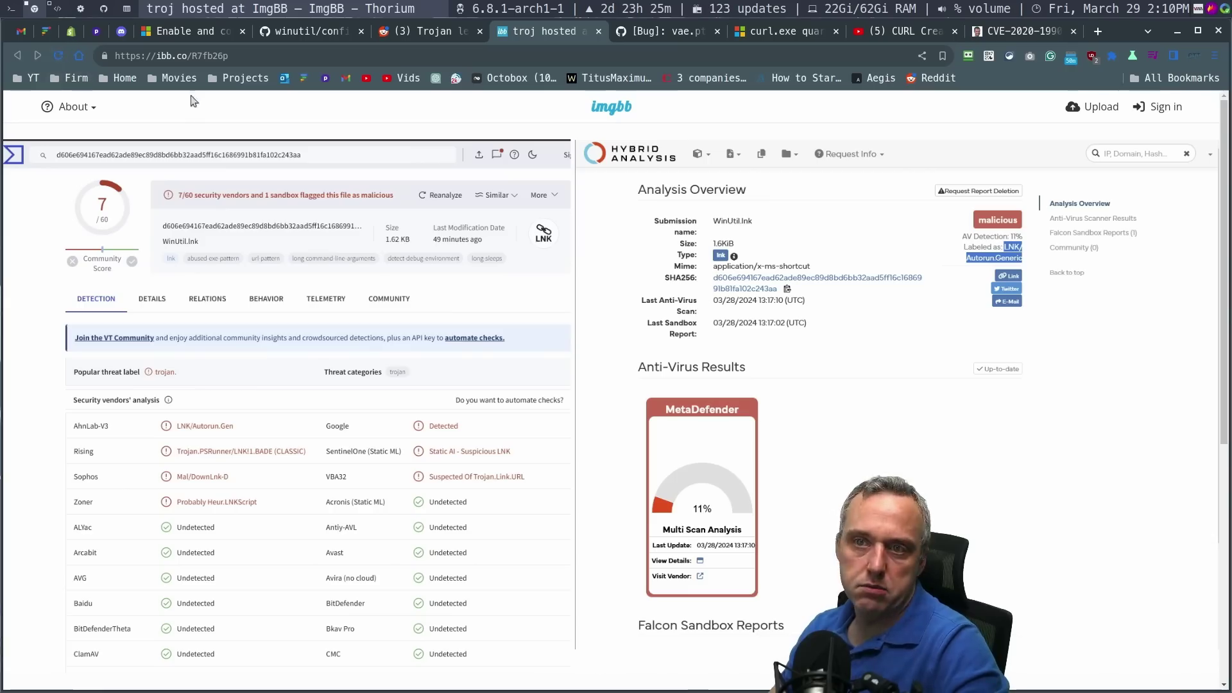
click(600, 32)
- Read the 'Trojan:Win32/Casdet!rfn ?' post, then go to the 'vae.pt load error' GitHub issue
click(75, 355)
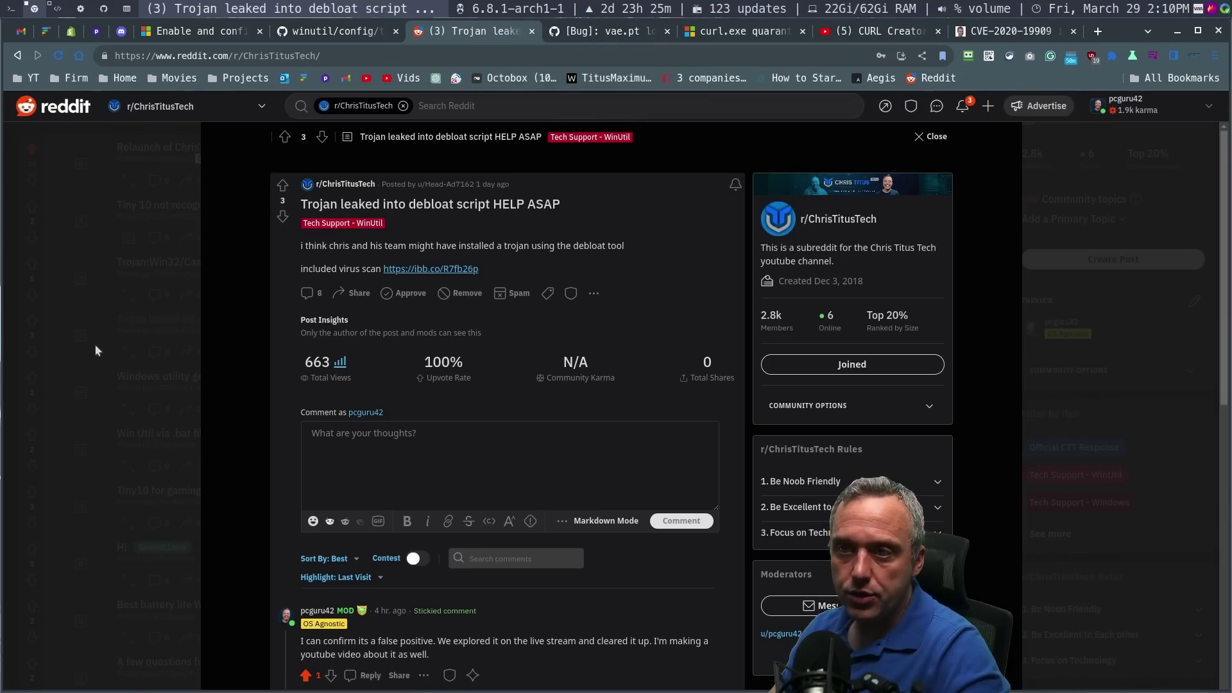
click(170, 263)
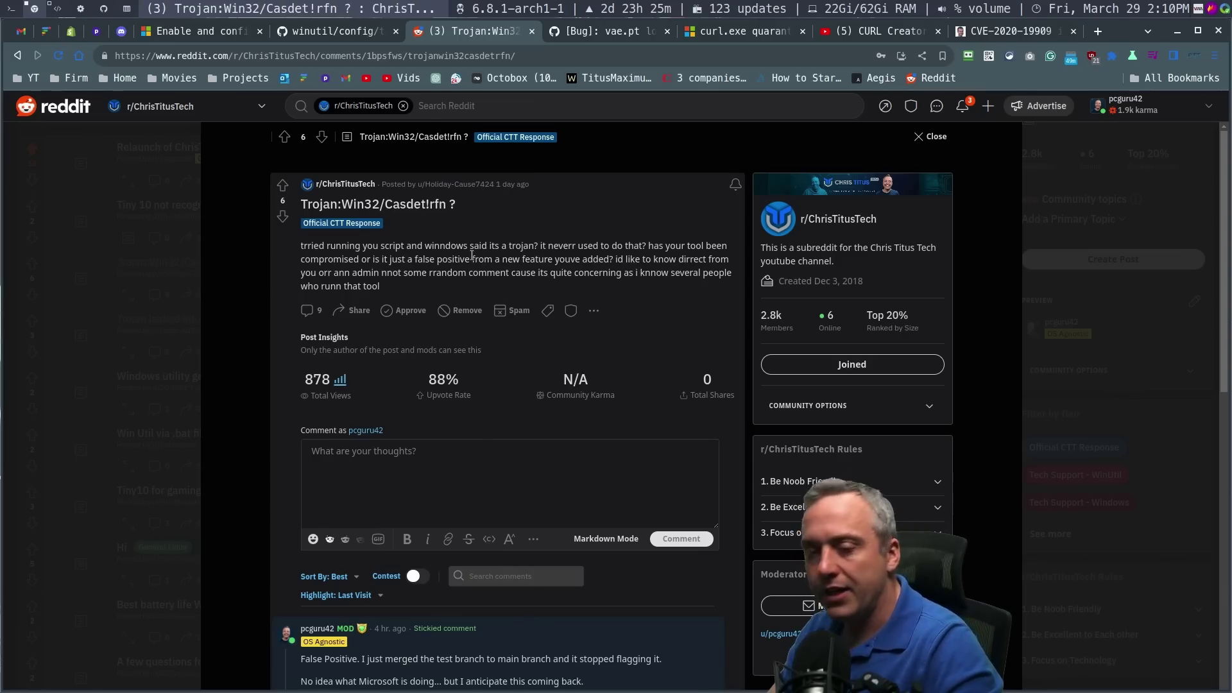
scroll(472, 256, down, 2)
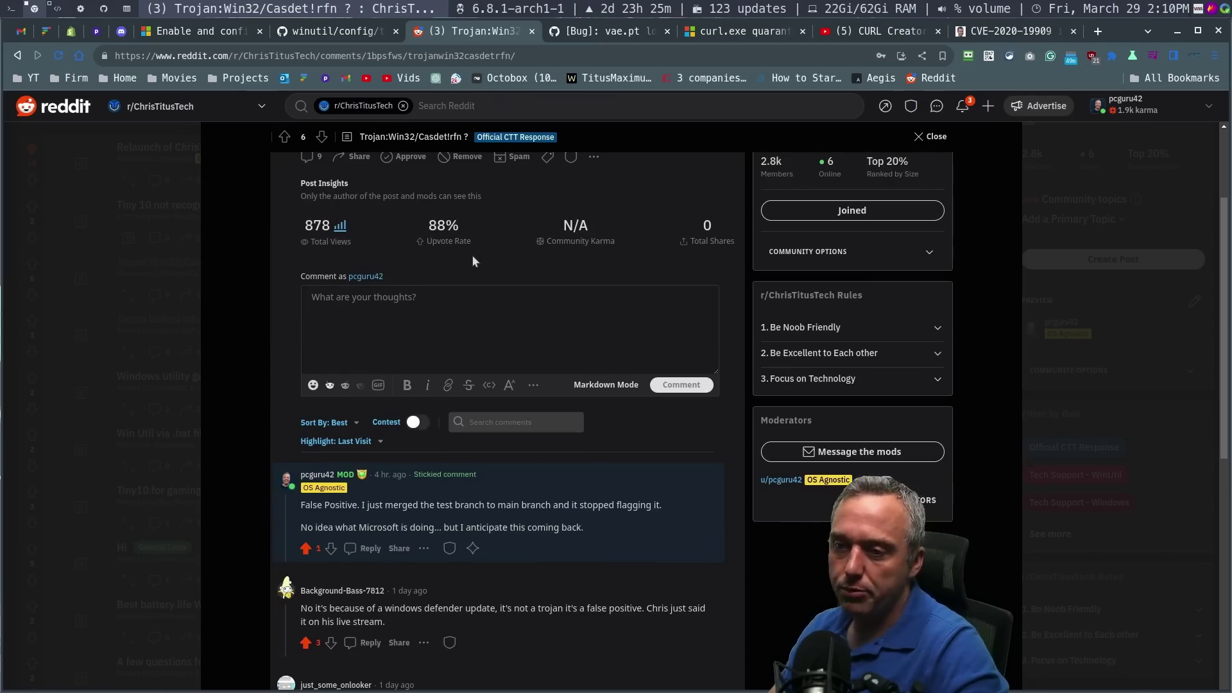
scroll(471, 255, up, 1)
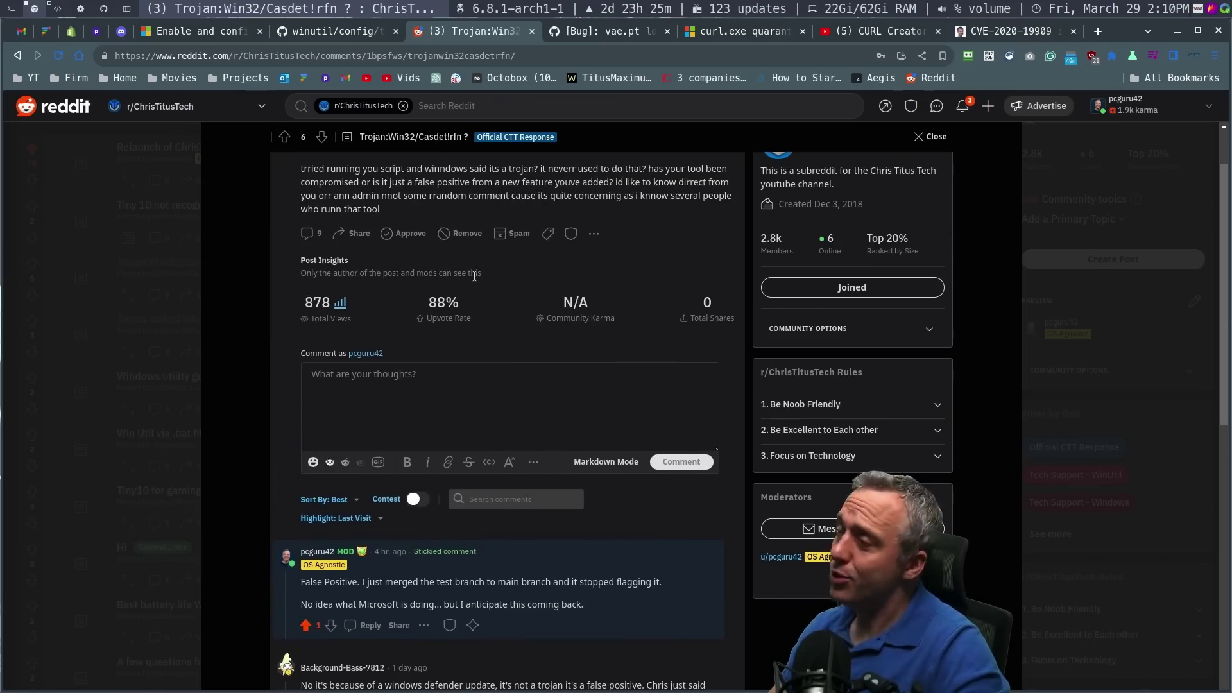
click(635, 32)
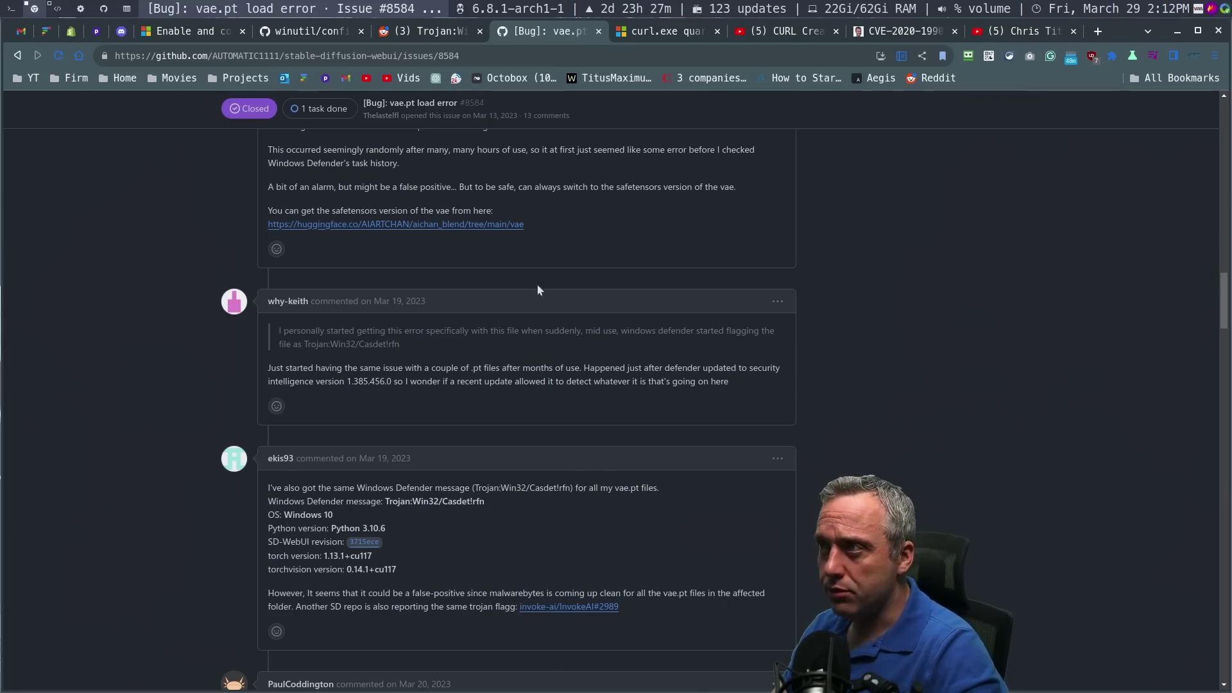
- Read the Chris Titus Tech Defender post's comments, then bring up winutil's tweaks.json
click(1050, 34)
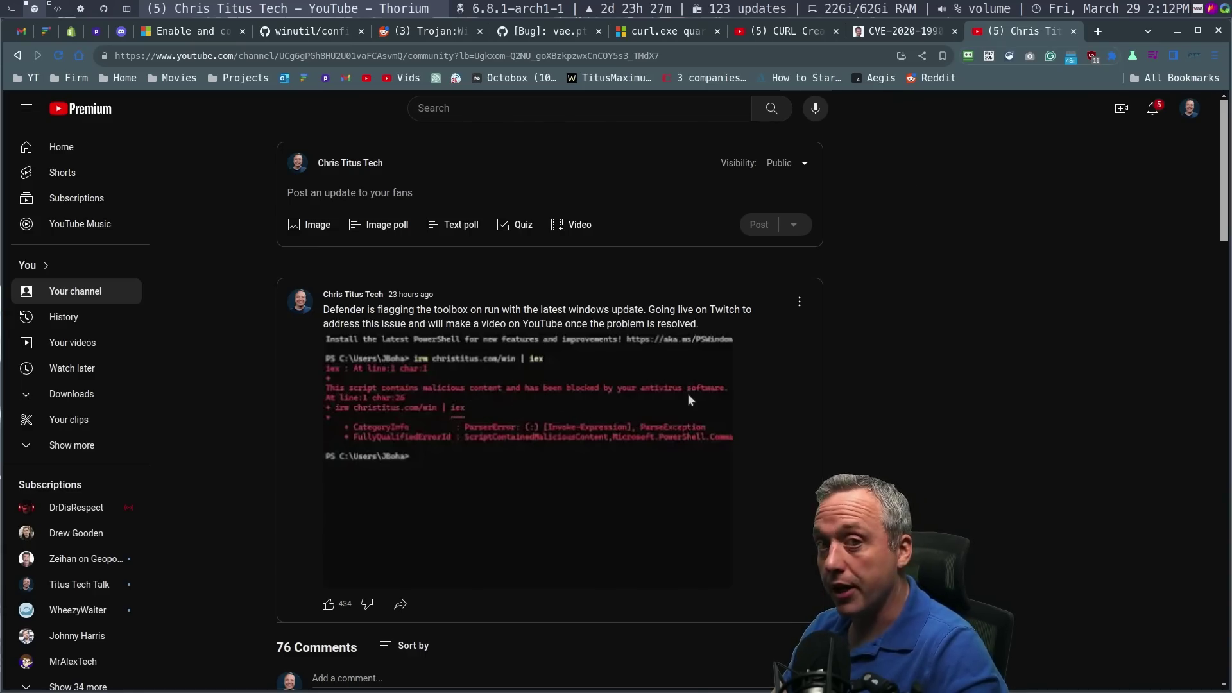
scroll(782, 421, down, 3)
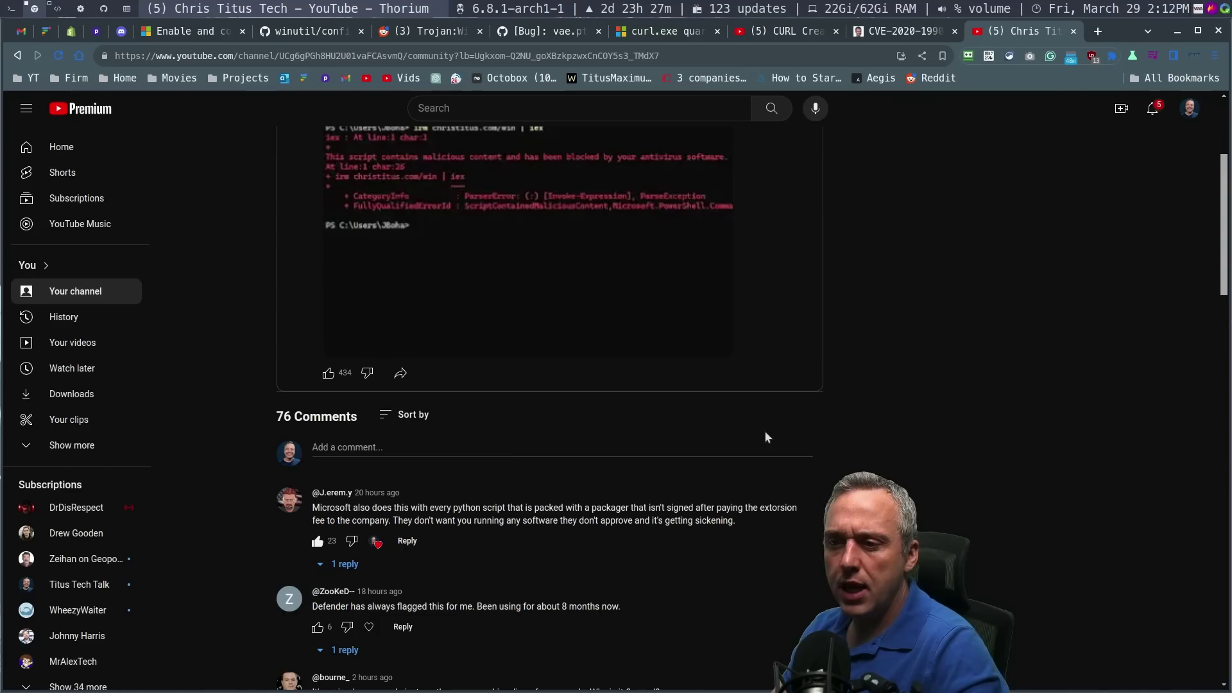
scroll(661, 507, down, 1)
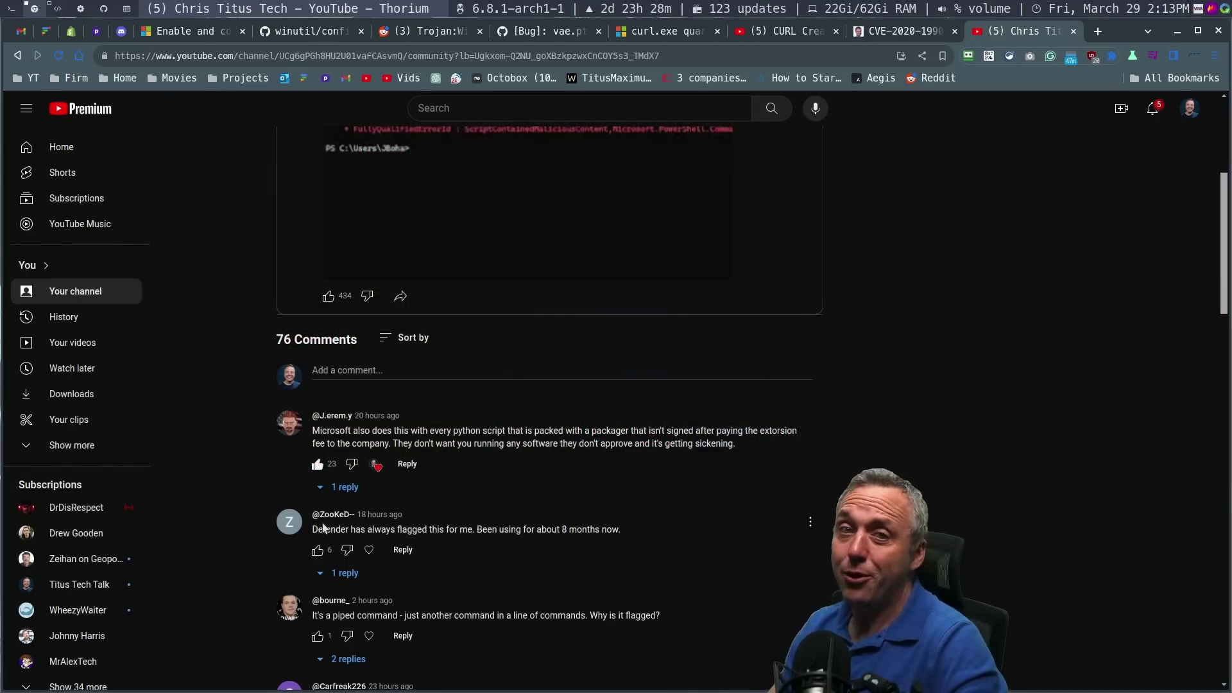
click(301, 32)
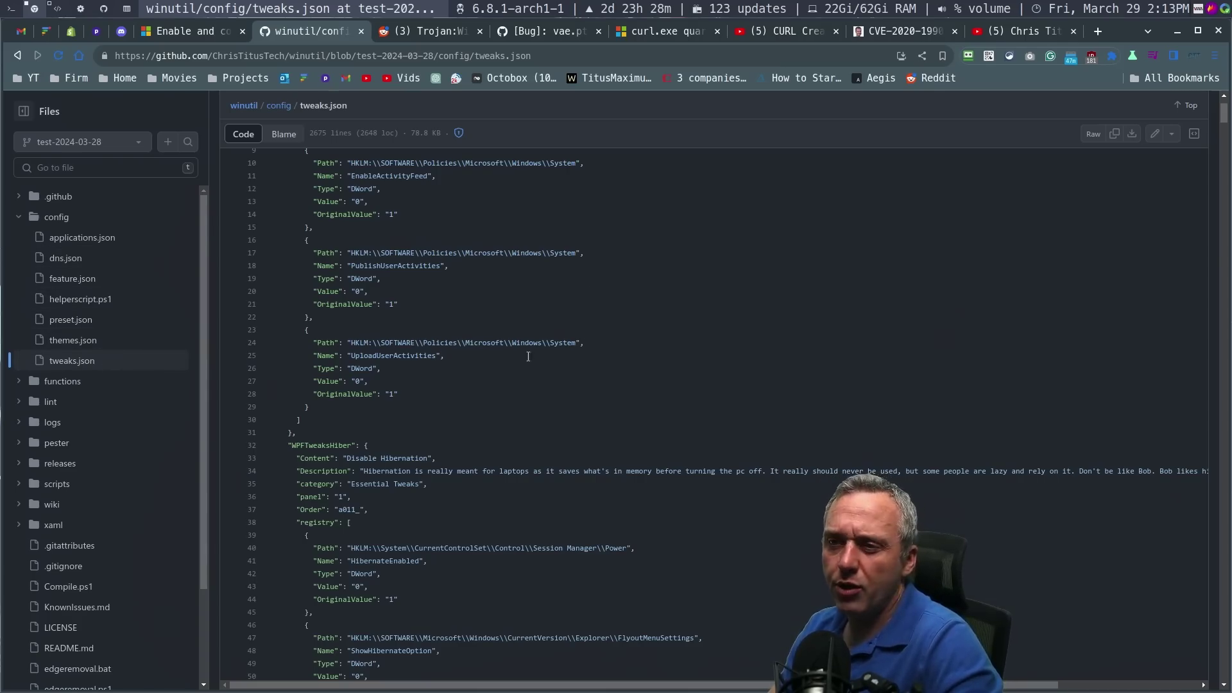
- Skim tweaks.json, then show winutil.ps1's admin-elevation code around line 57
scroll(527, 357, up, 5)
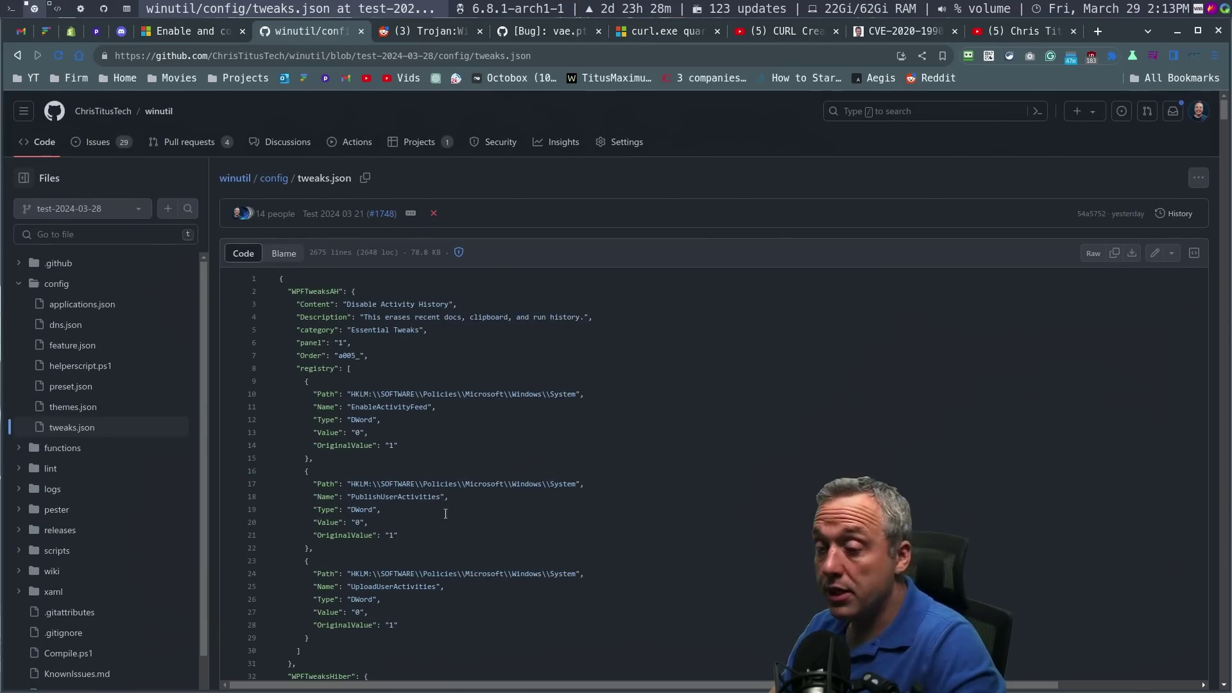
scroll(445, 513, down, 6)
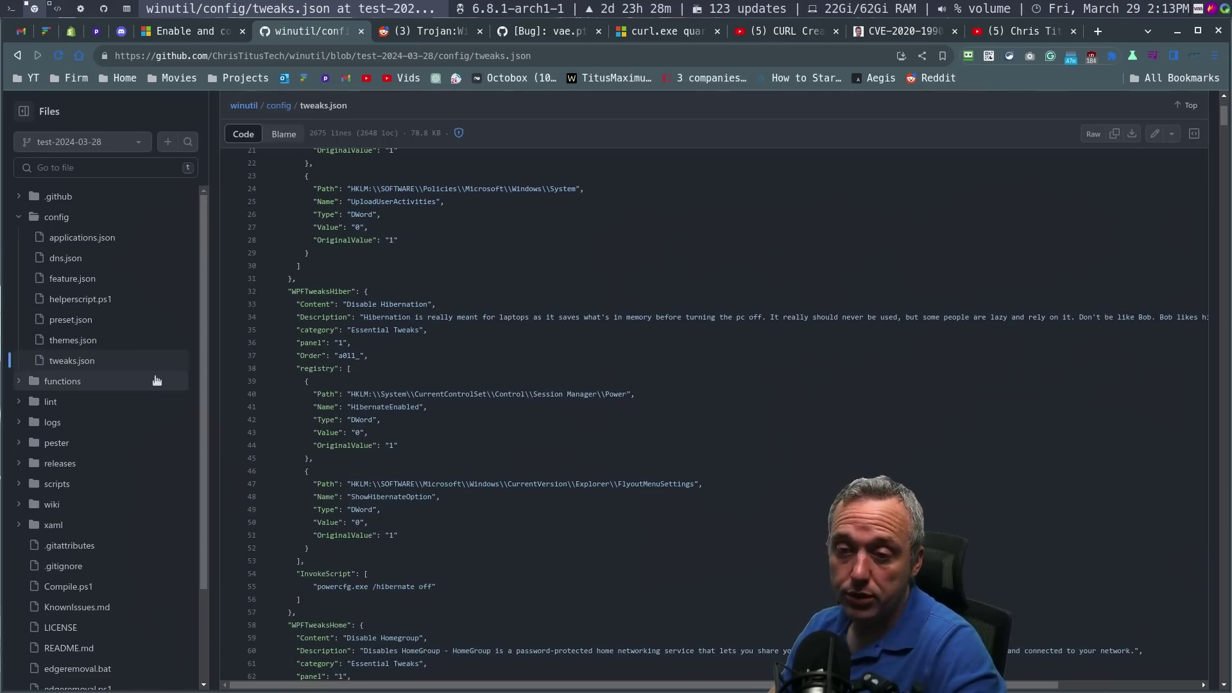
scroll(107, 277, down, 2)
scroll(145, 397, down, 1)
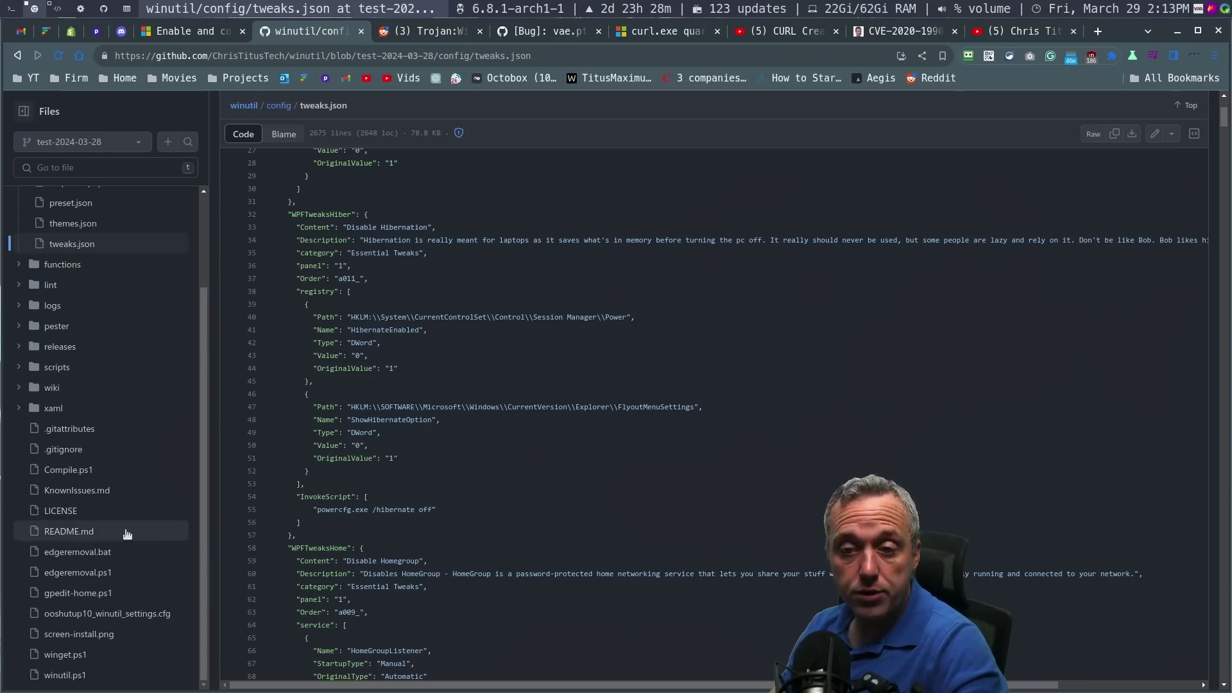
click(71, 678)
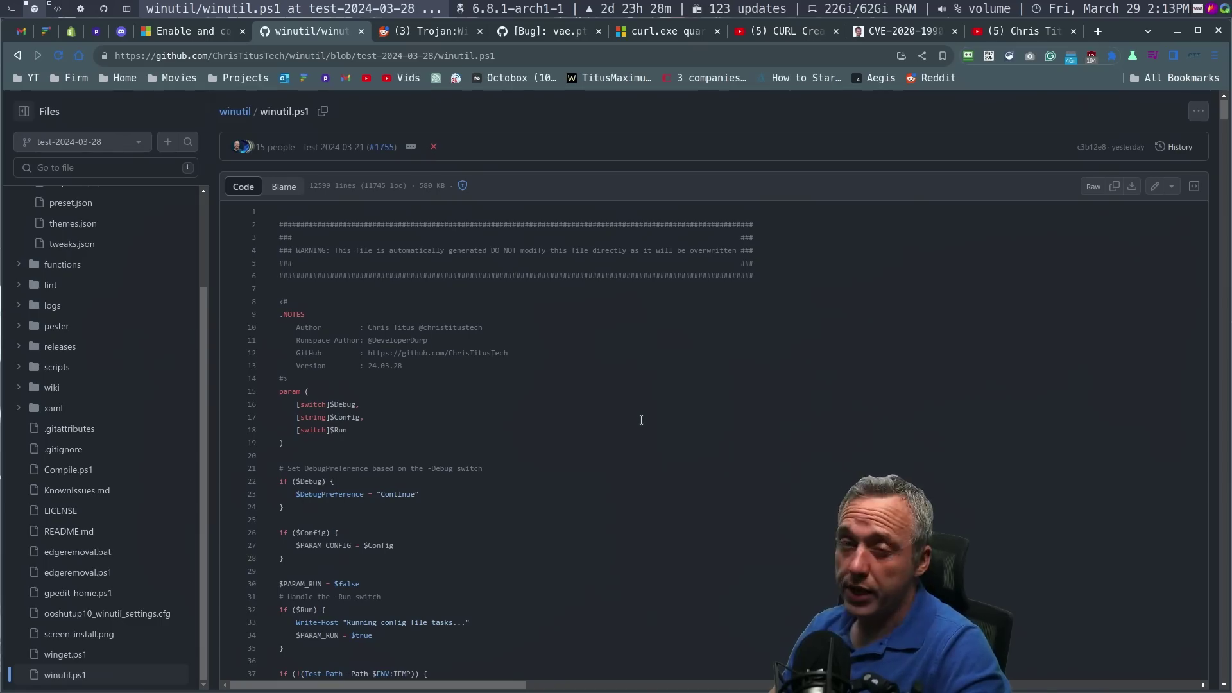
scroll(653, 486, down, 10)
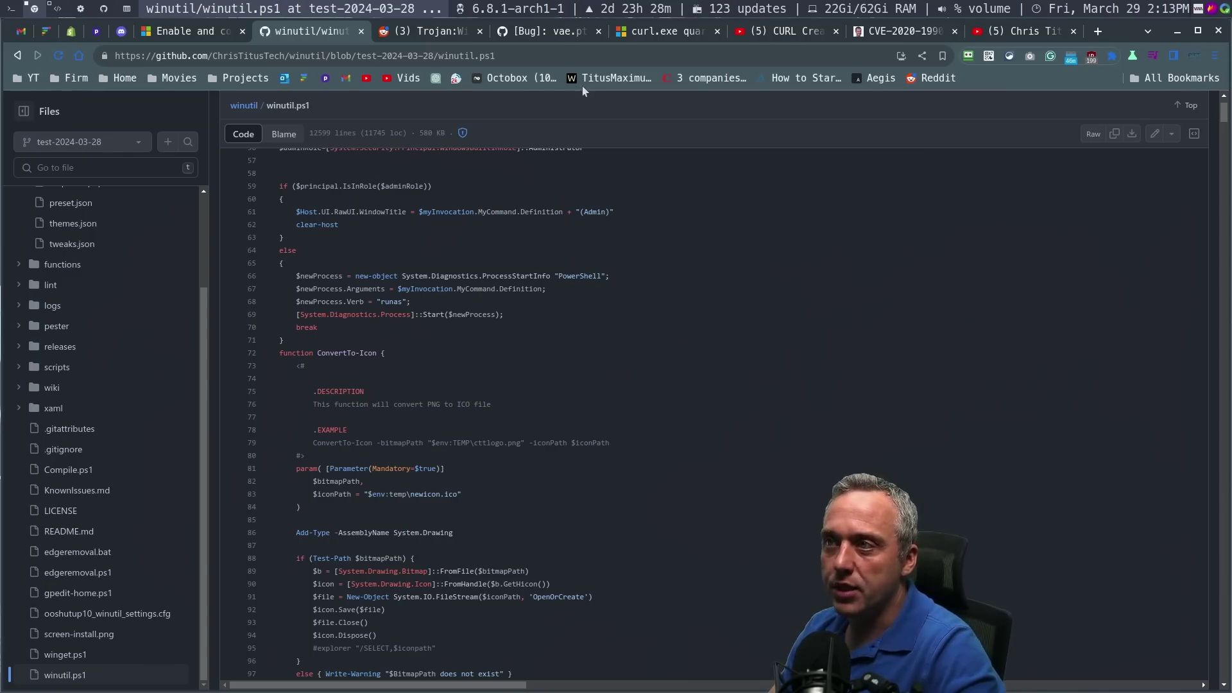
- View the curl.exe Defender quarantine question, then go to the CURL creator's bogus-CVE video
click(664, 35)
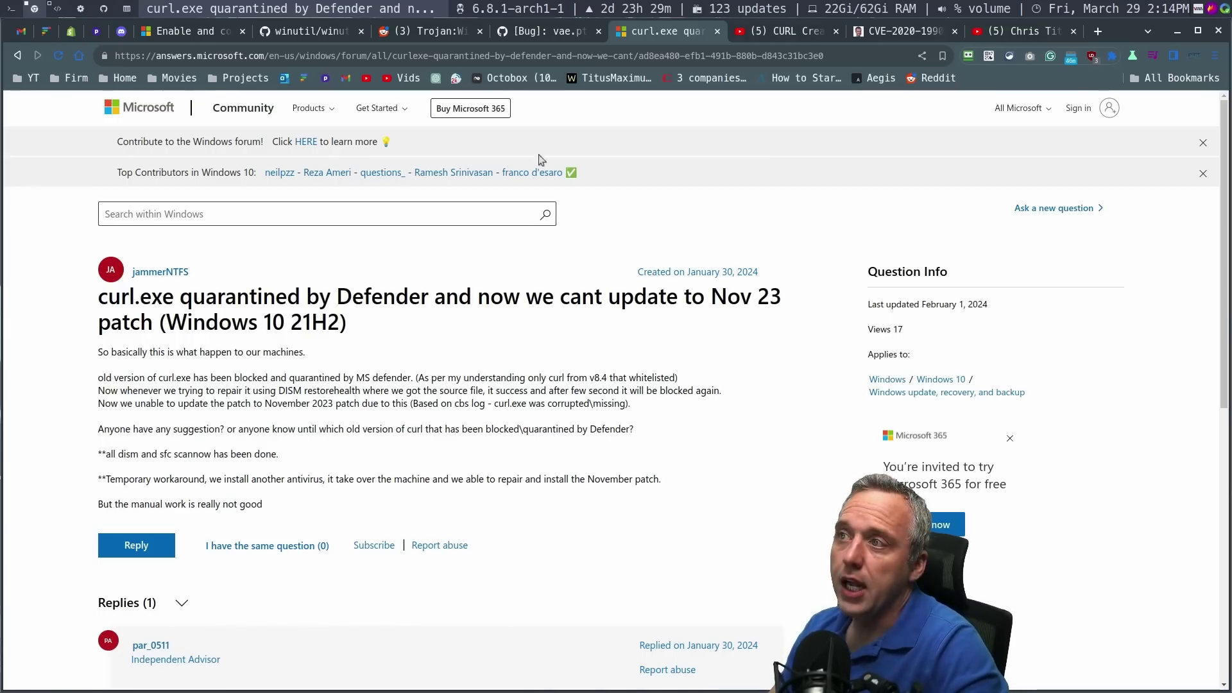
click(787, 32)
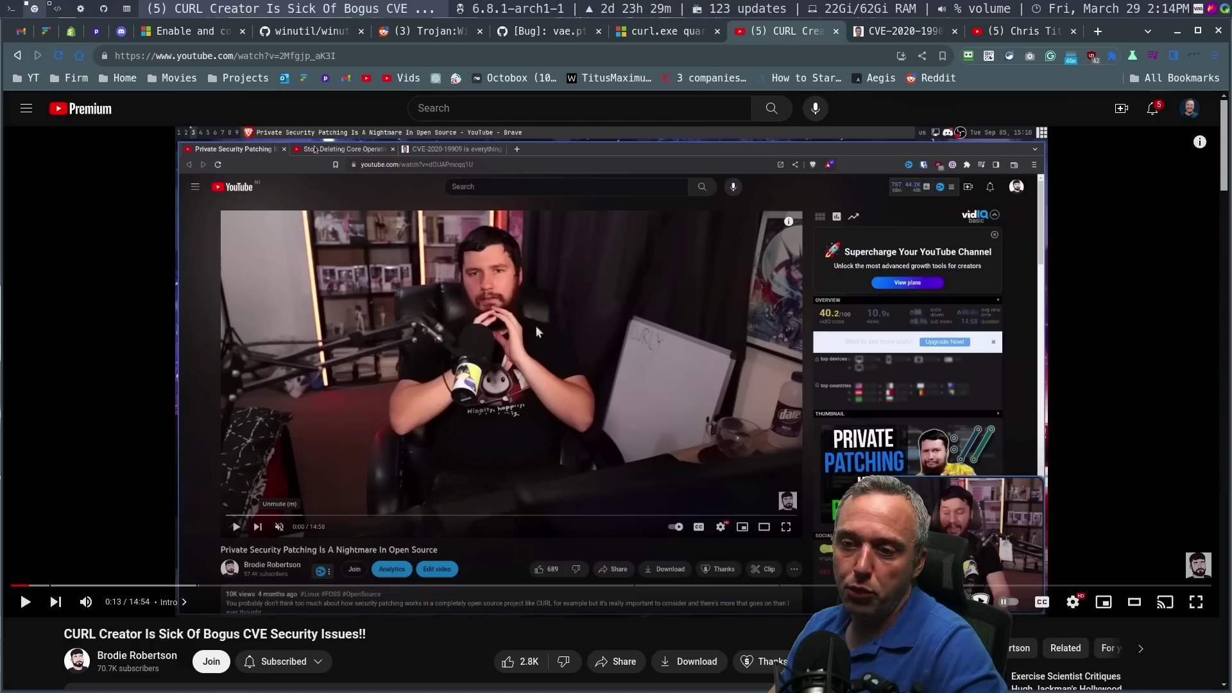
- Skim the CURL creator video page, then read the 'CVE-2020-19909' blog post
scroll(393, 427, down, 1)
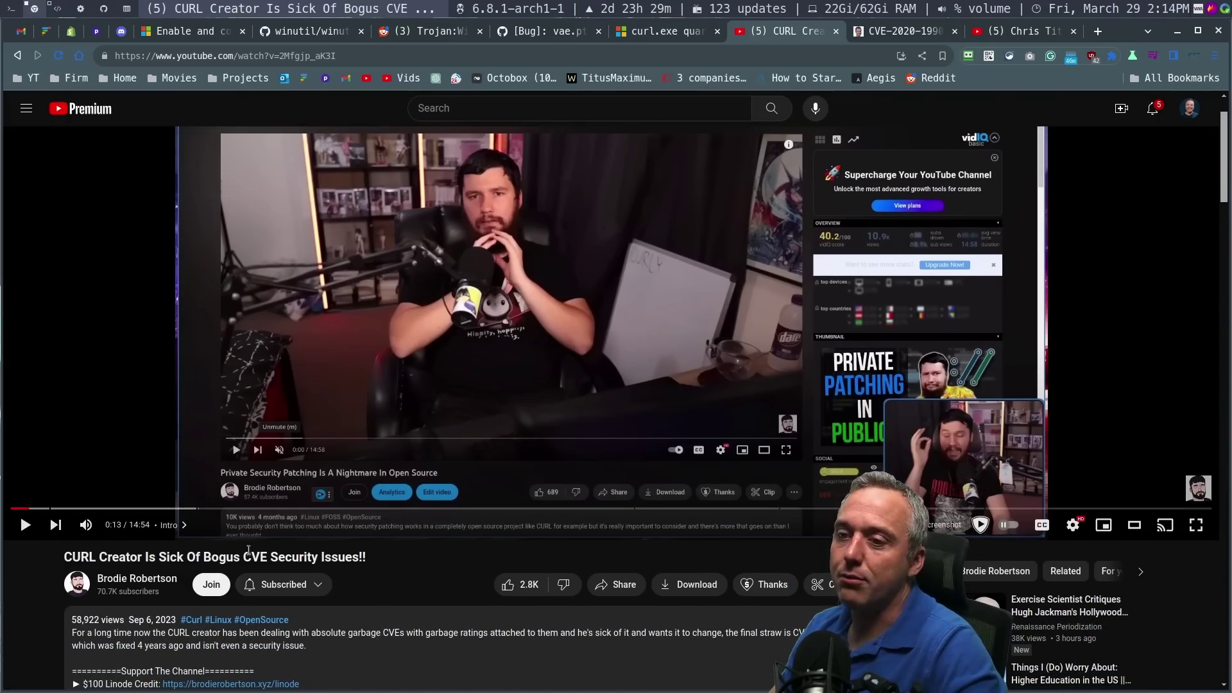
click(905, 32)
scroll(518, 389, down, 5)
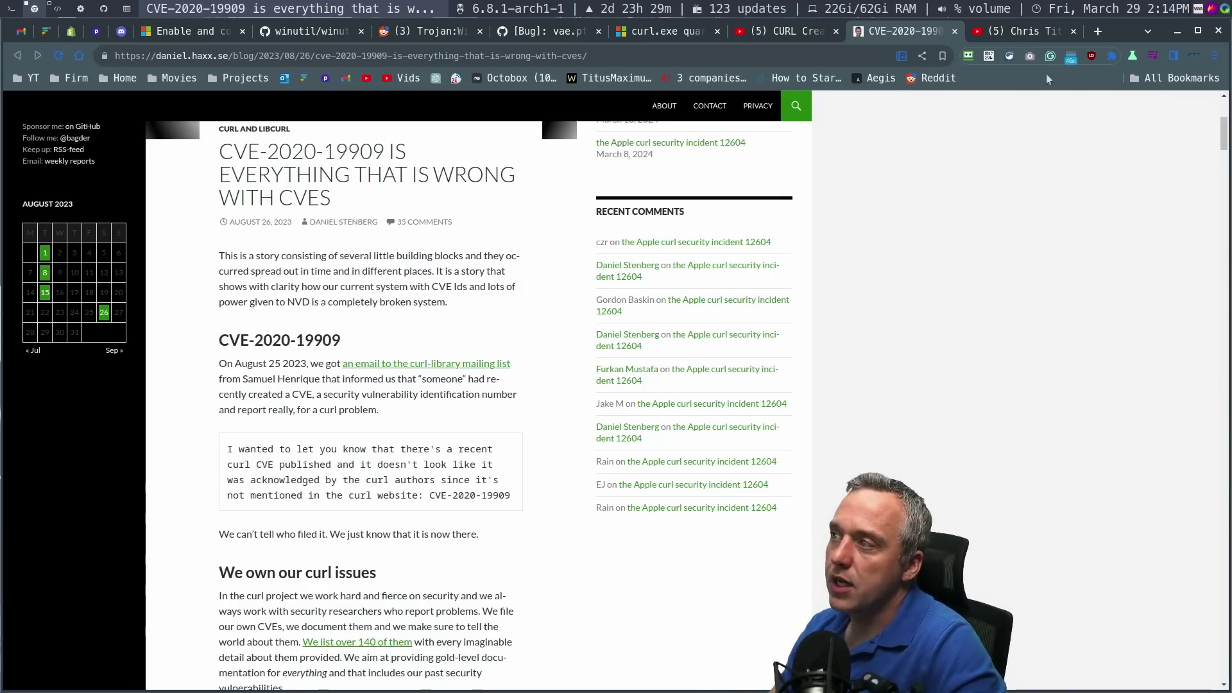
- Bring up the Microsoft Learn 'Enable and configure Microsoft Defender' article
click(199, 31)
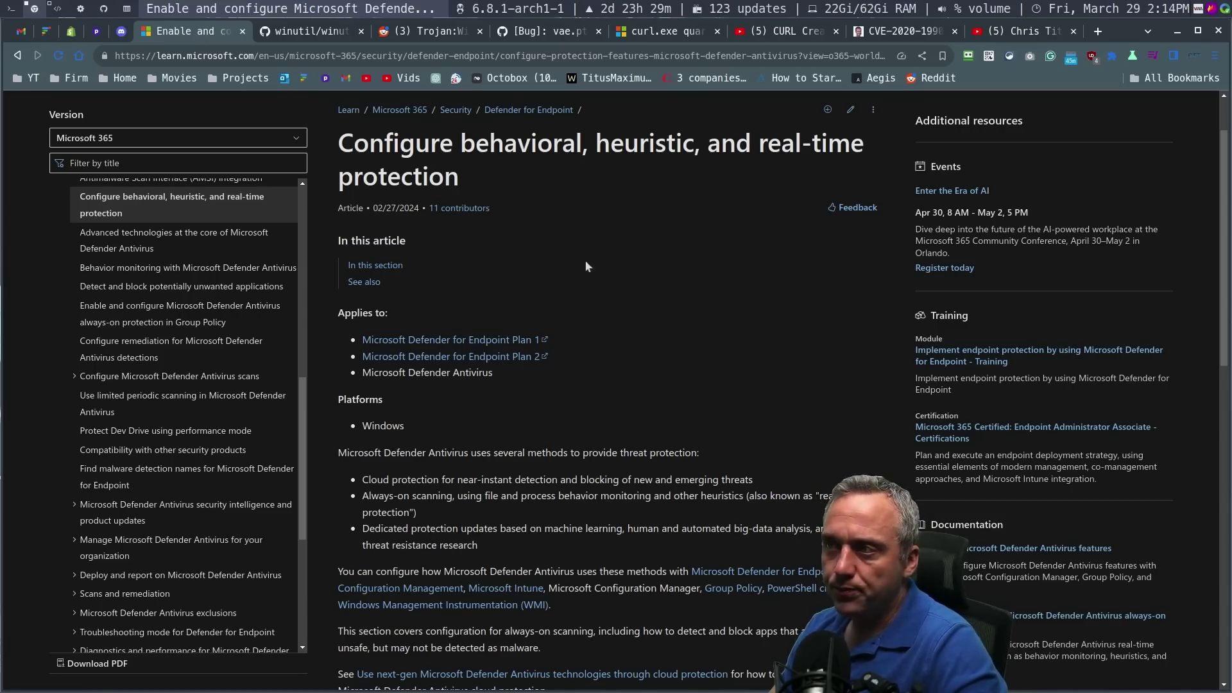
- Glance over the Defender protection article, then move to the Windows VM workspace with Super+4
scroll(558, 250, down, 2)
scroll(708, 283, up, 3)
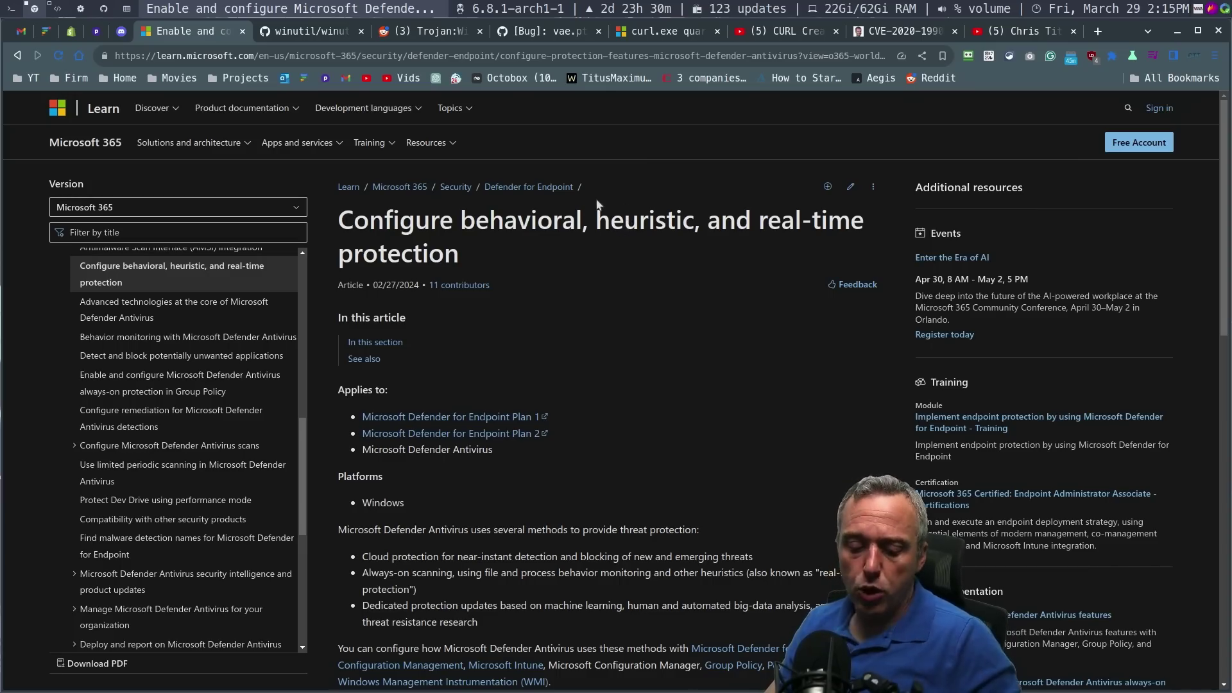
key(super+4)
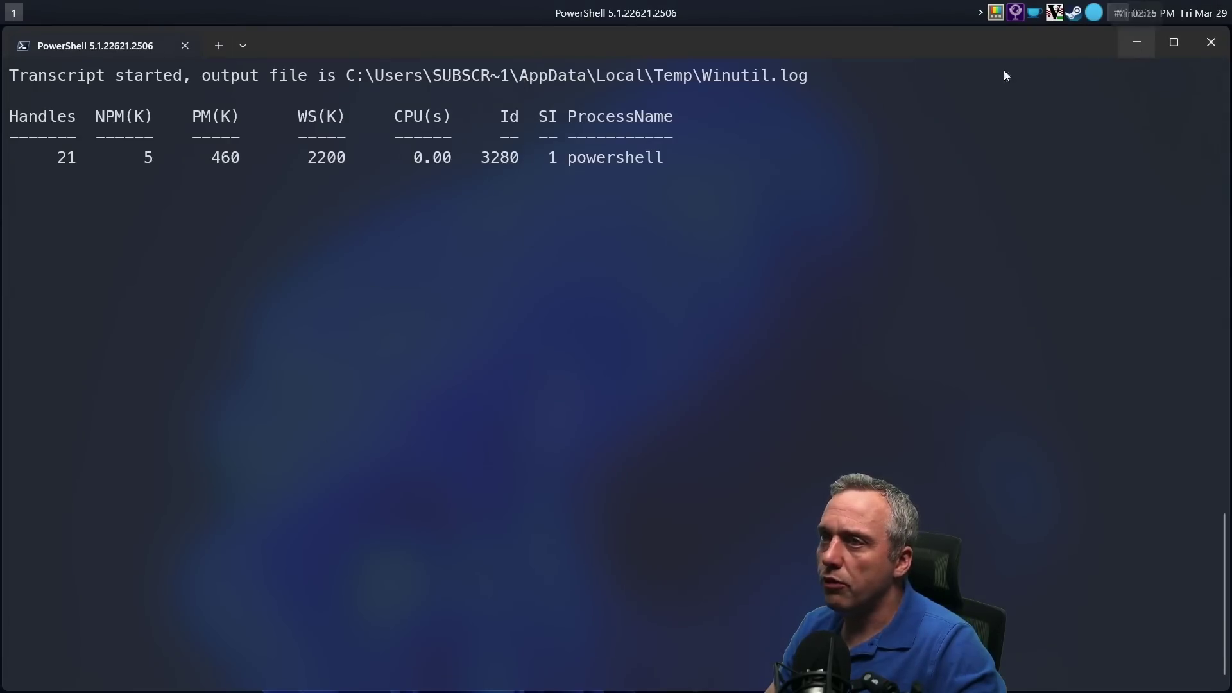
- Close PowerShell 5.1 and launch a non-admin Terminal from the Start right-click menu
click(1197, 49)
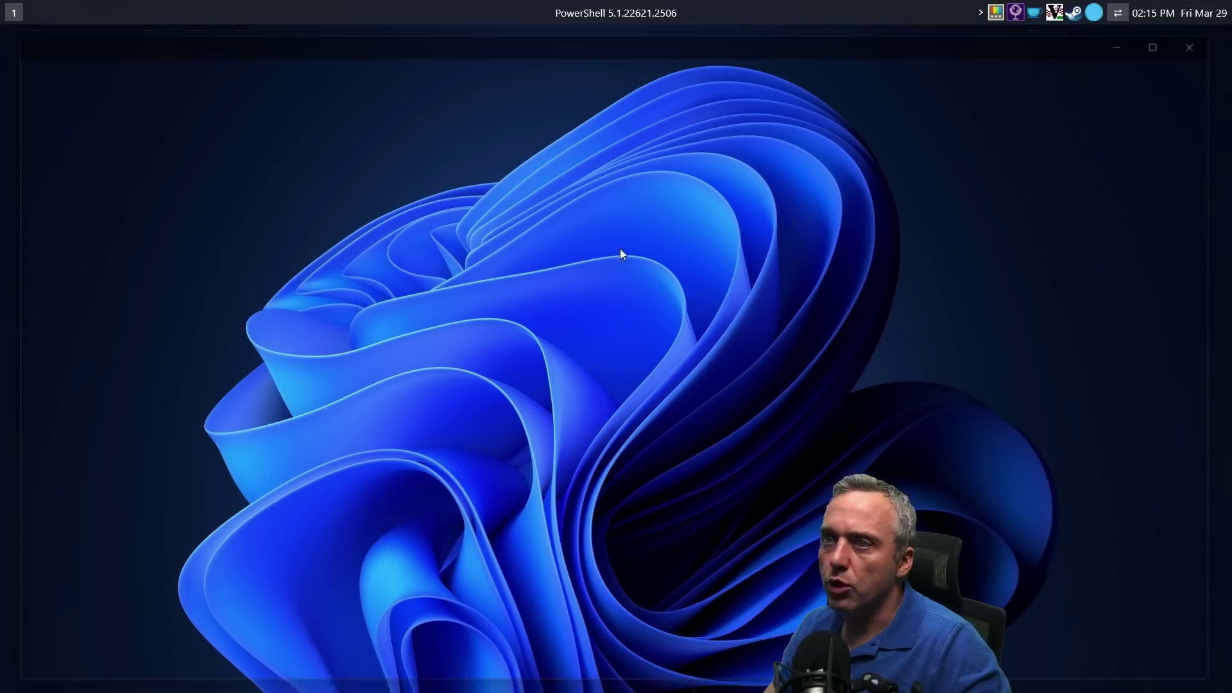
key(super)
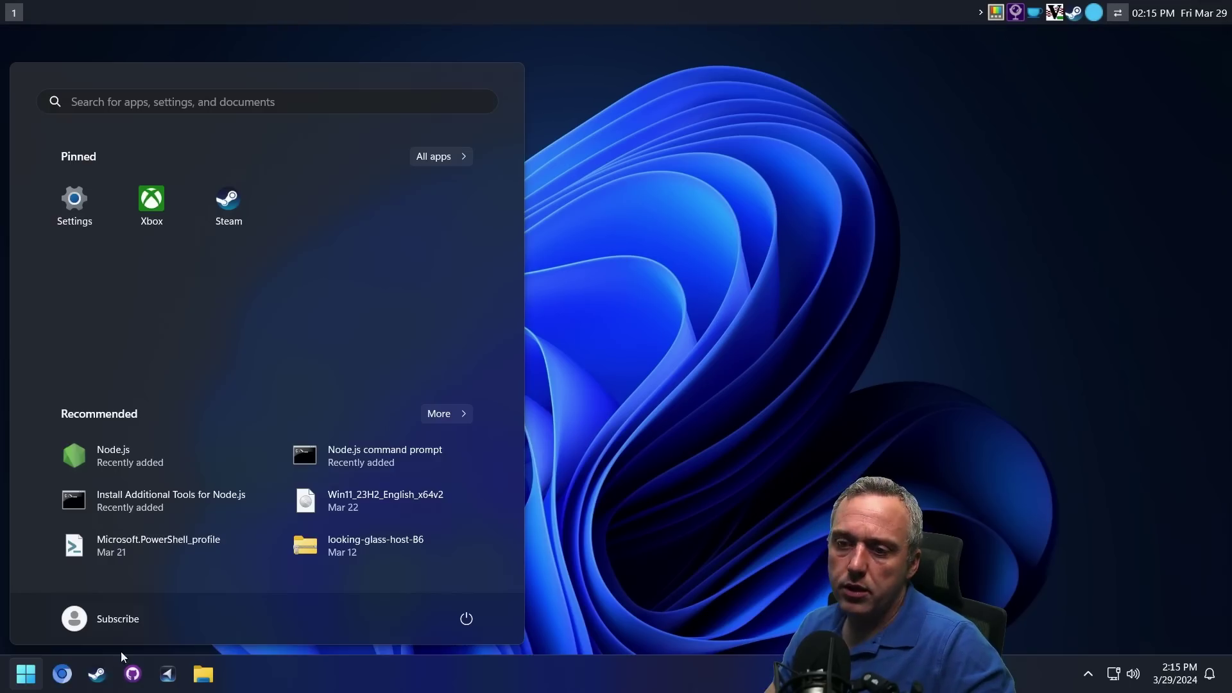
right_click(25, 675)
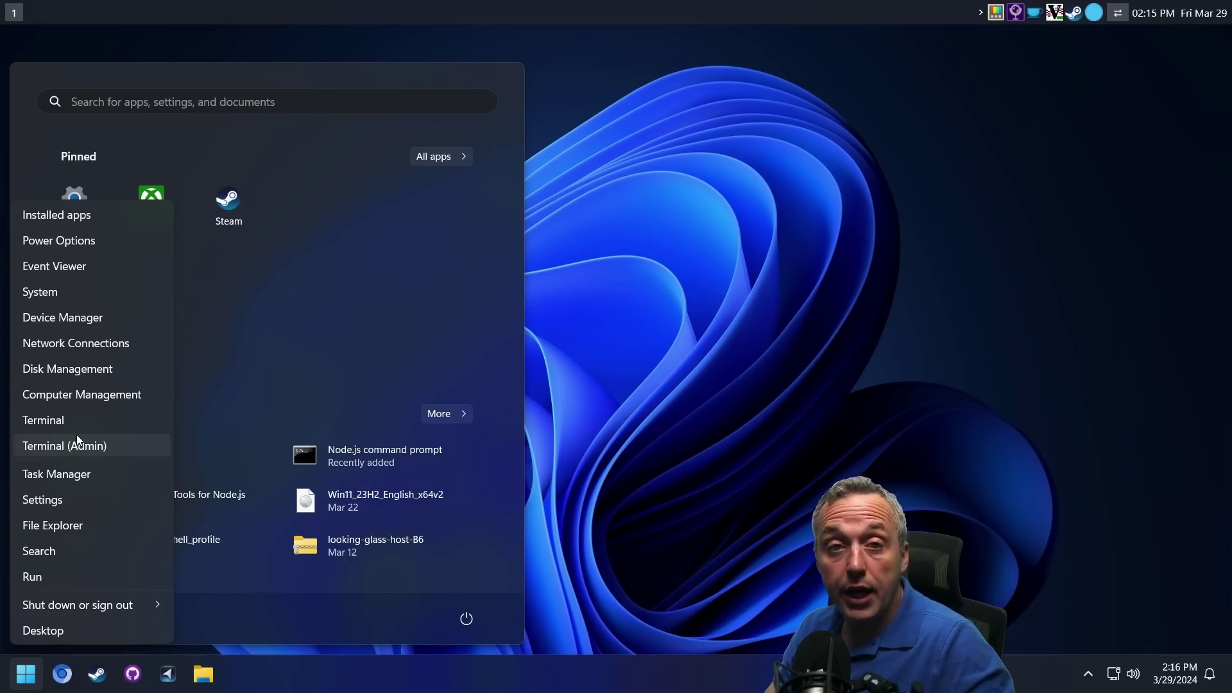
click(61, 422)
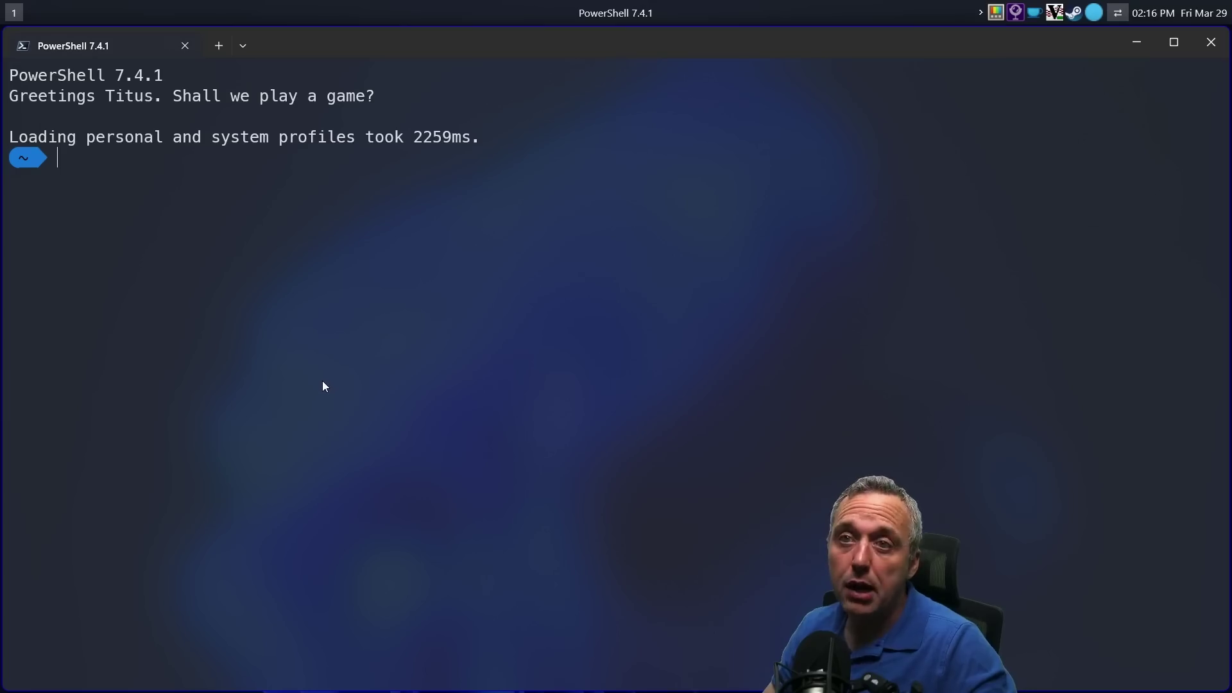
- Run 'irm christitus.com/win | iex' in PowerShell to launch WinUtil 24.03.28
text(irm)
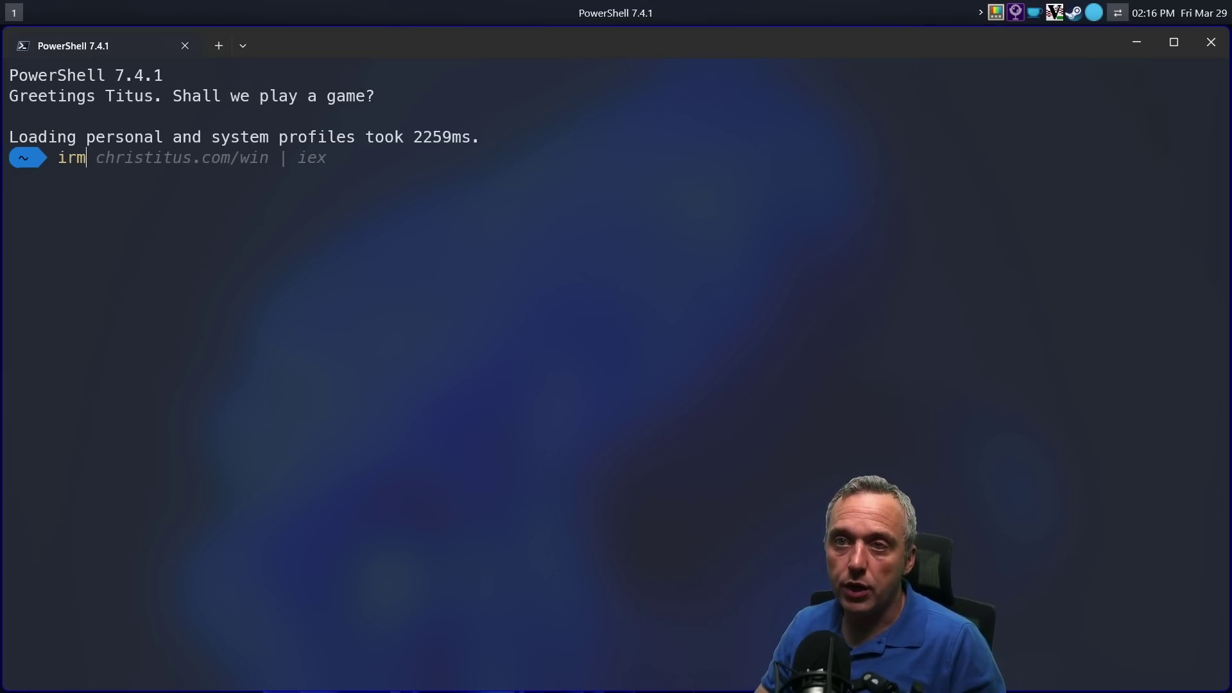
key(Right)
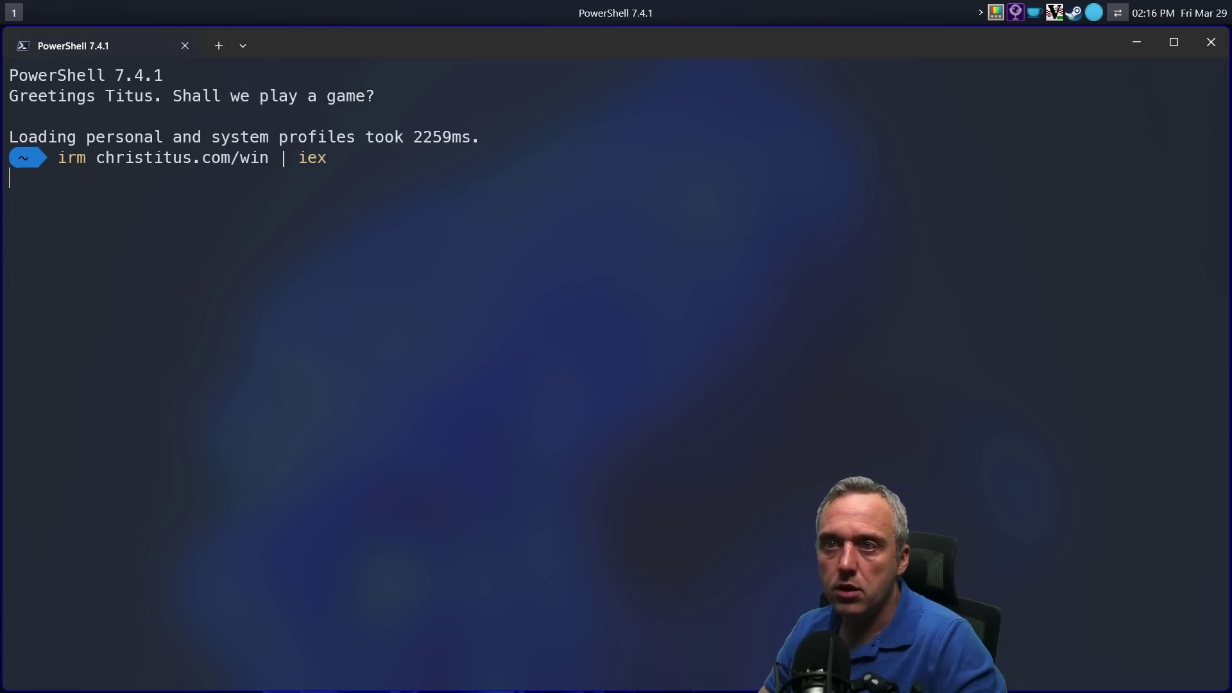
key(Return)
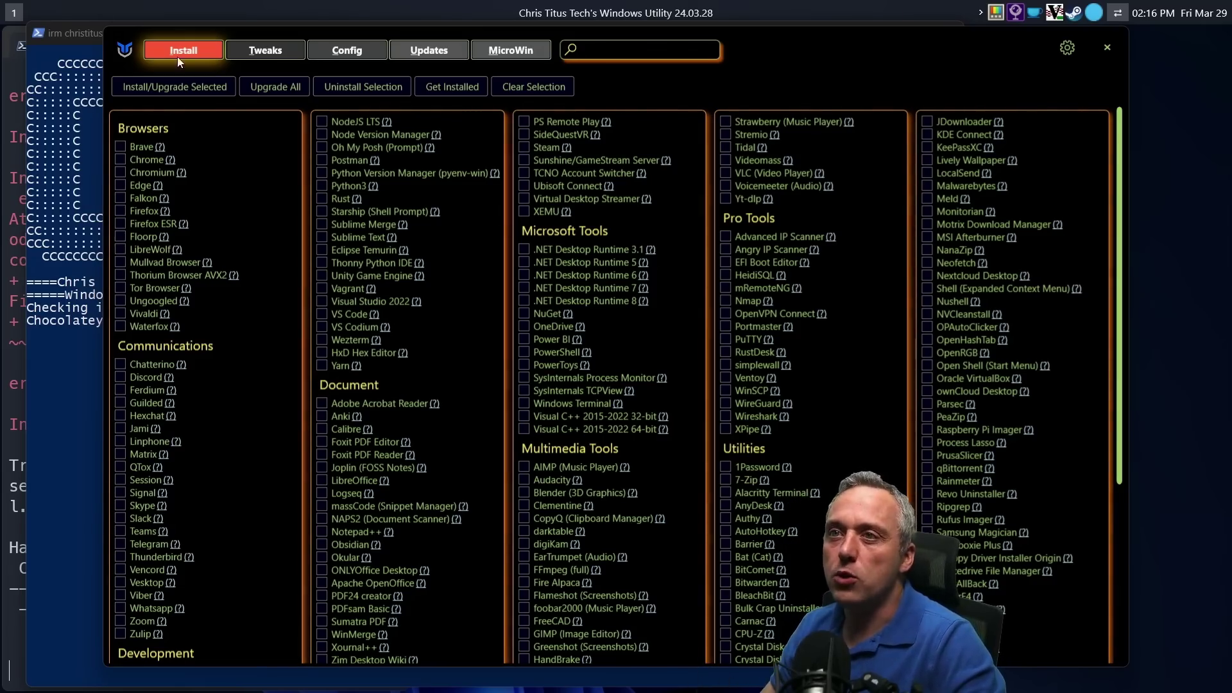
- Show WinUtil's Tweaks page and read tweak tooltips such as Disable Teredo's
click(282, 53)
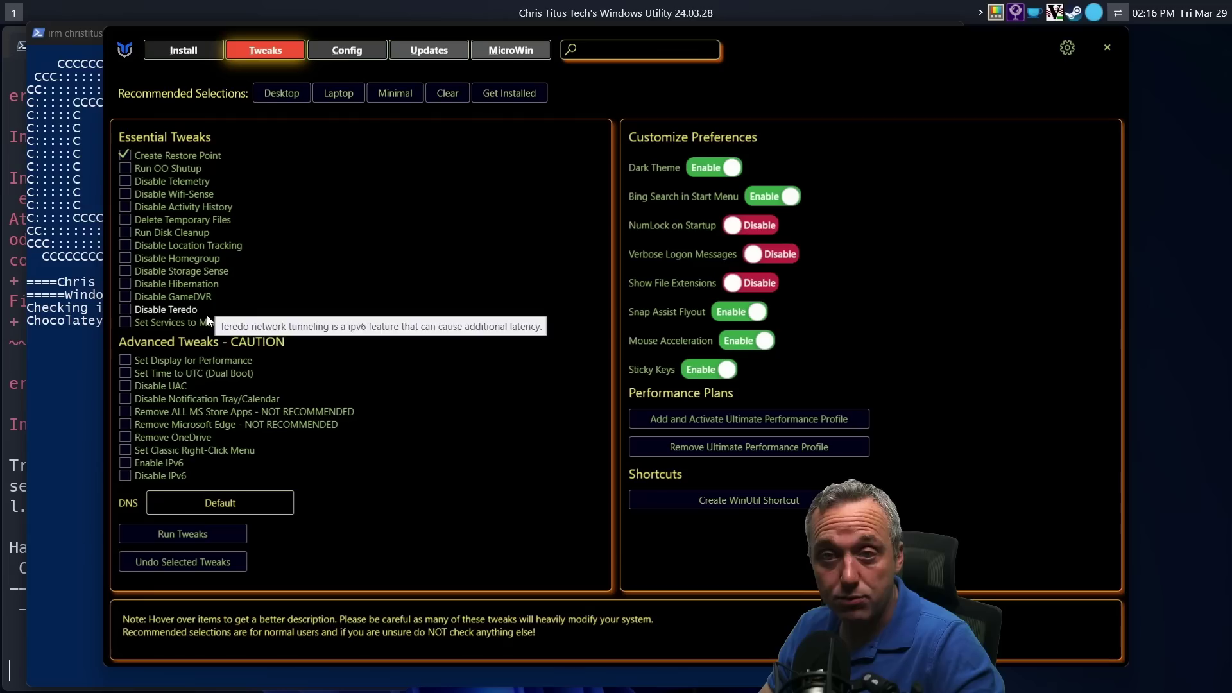
mouse_move(230, 305)
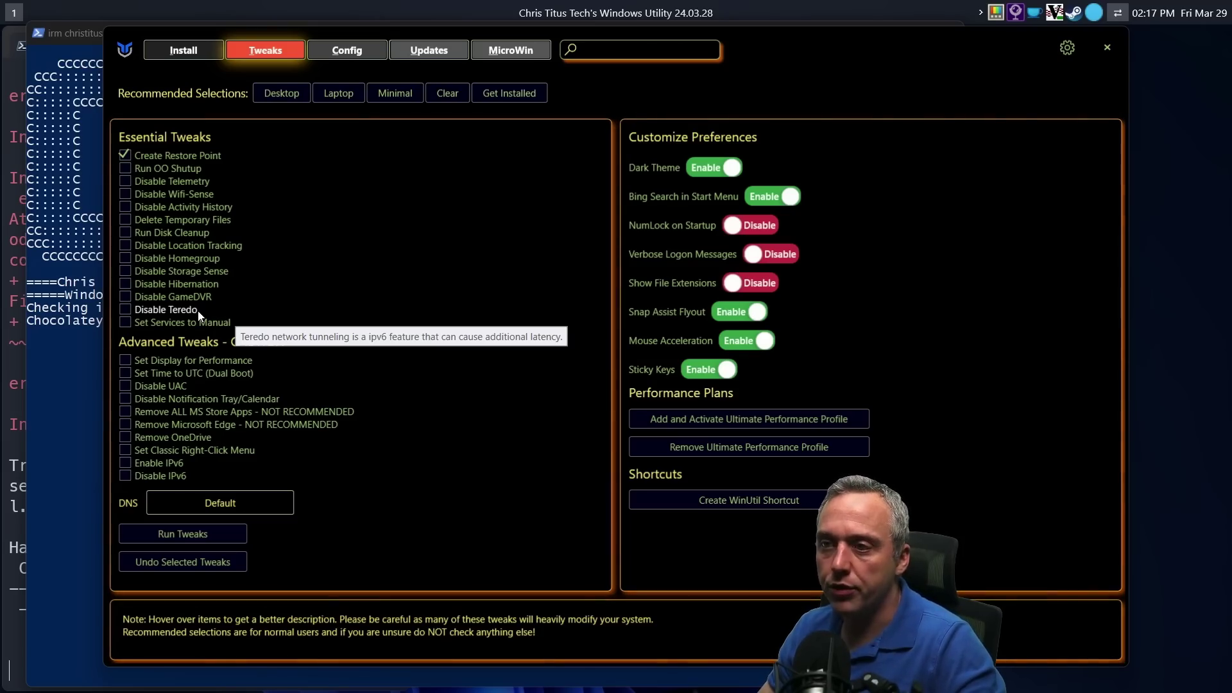
mouse_move(196, 326)
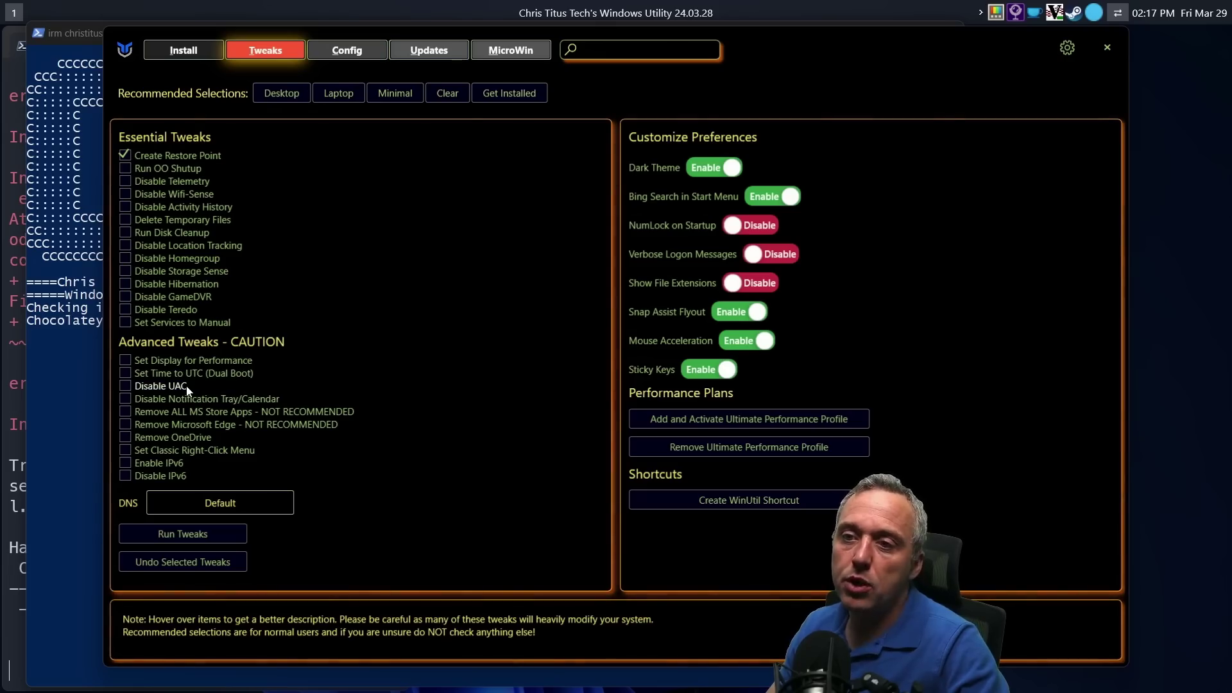
- Read the Disable UAC tweak's tooltip in the Windows Utility
mouse_move(188, 390)
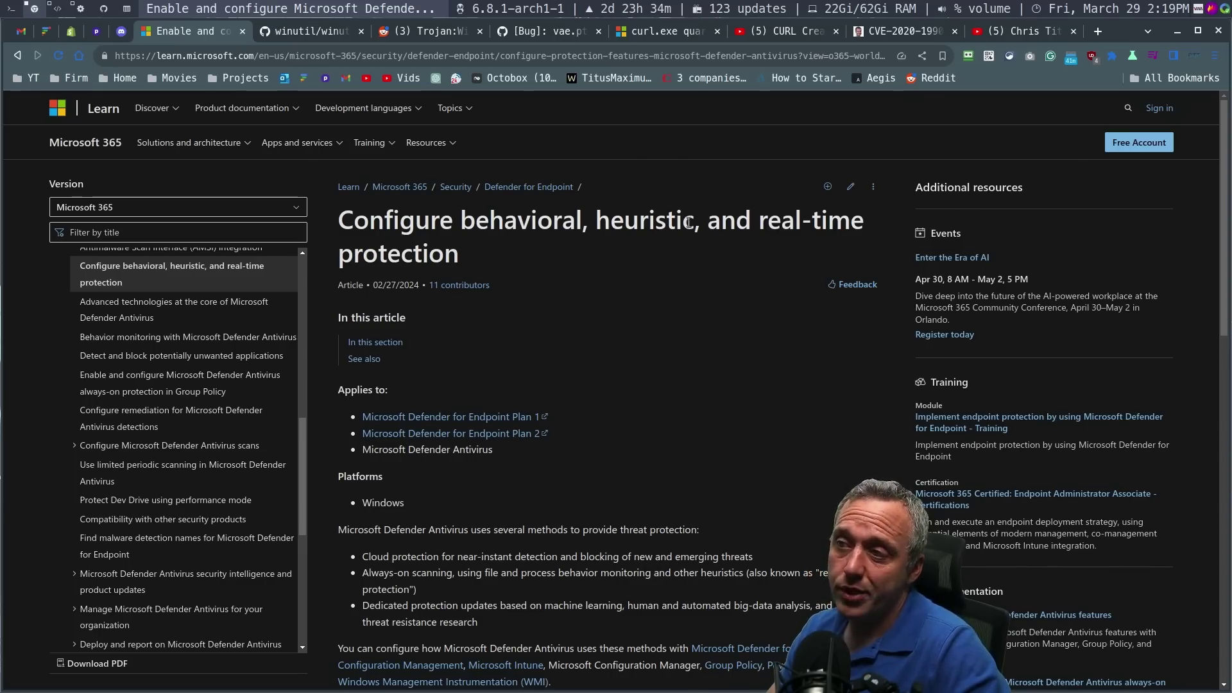
double_click(597, 220)
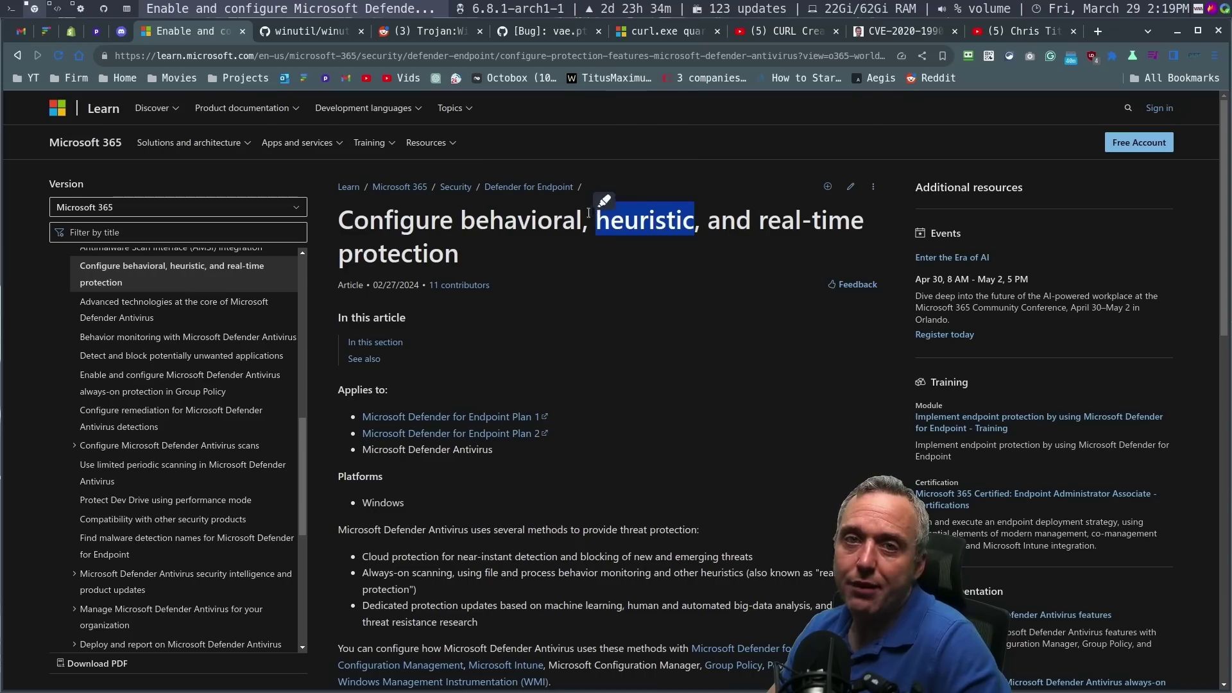
click(645, 312)
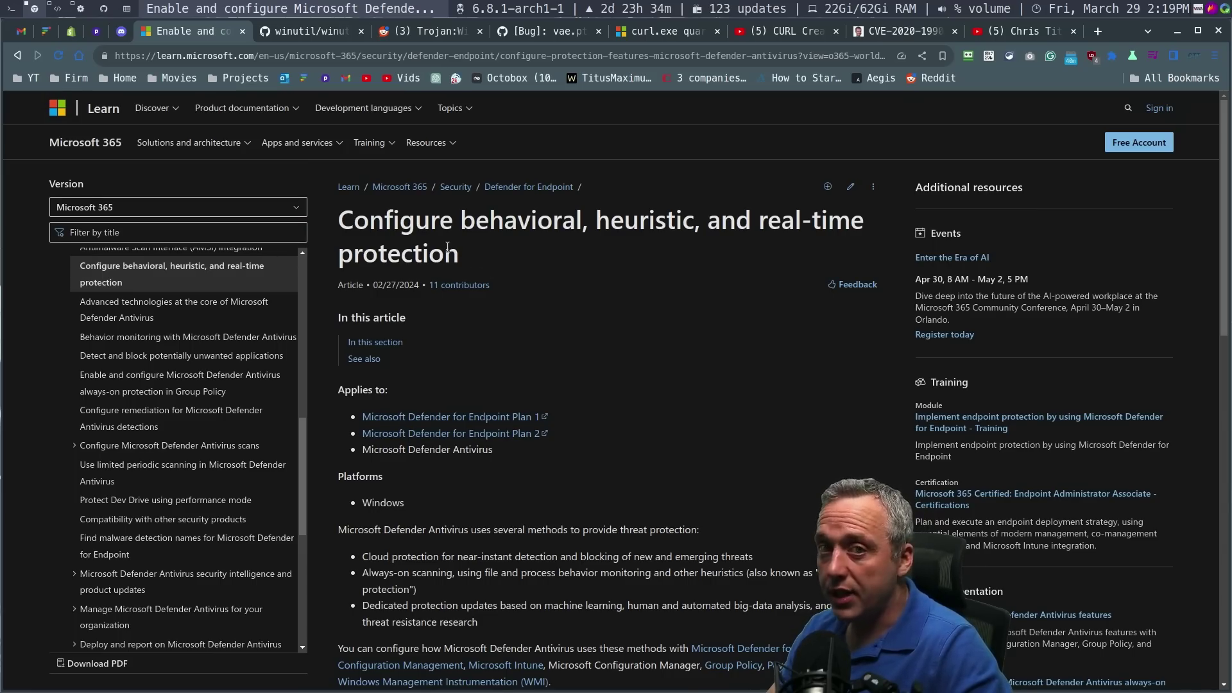
click(427, 32)
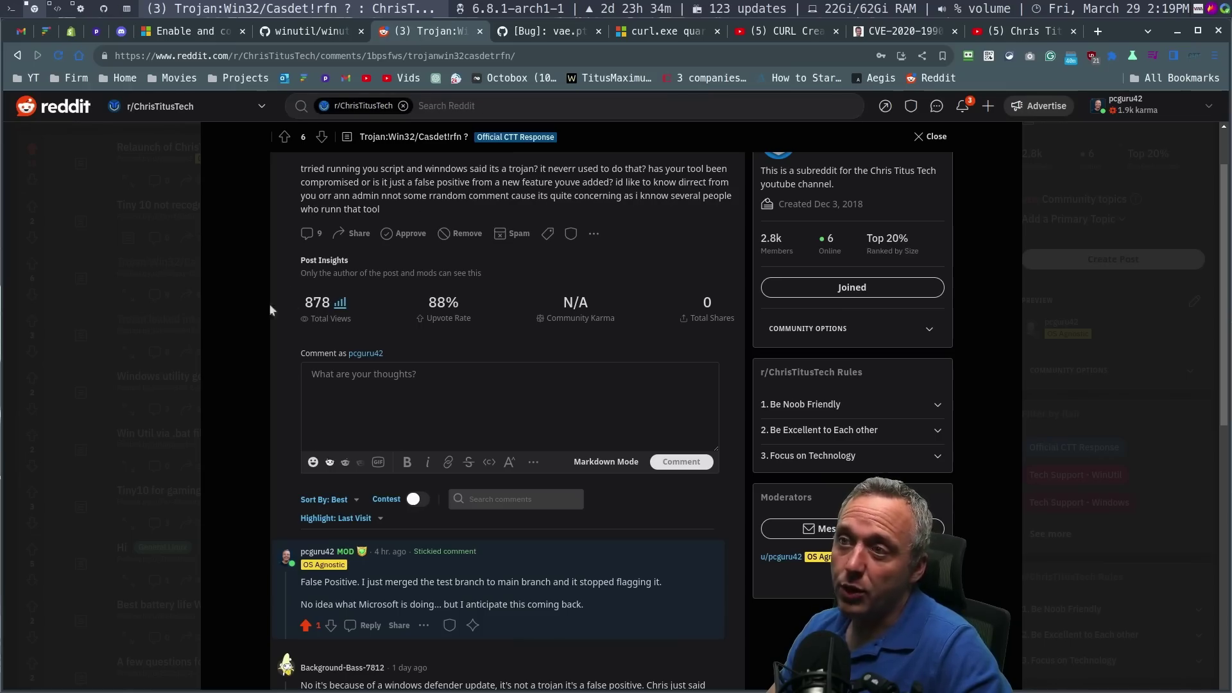
- Review the top of the Reddit Trojan:Win32/Casdet!rfn post, then bring up the winutil.ps1 source tab
scroll(480, 433, up, 1)
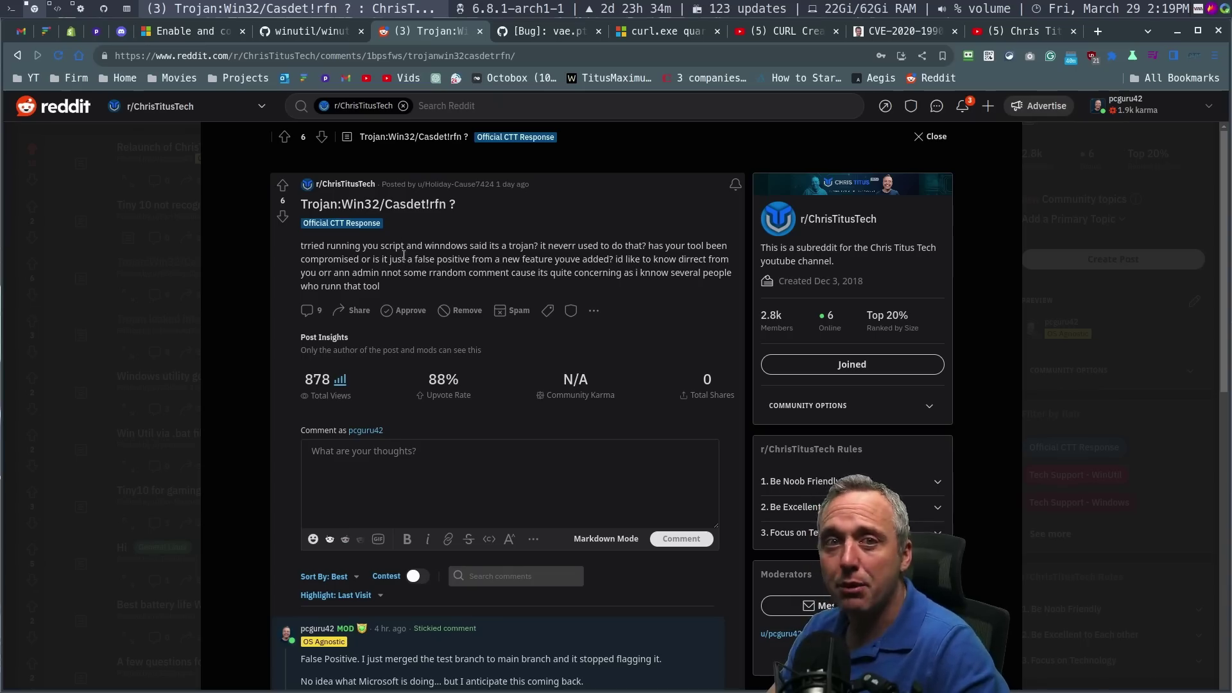
click(309, 32)
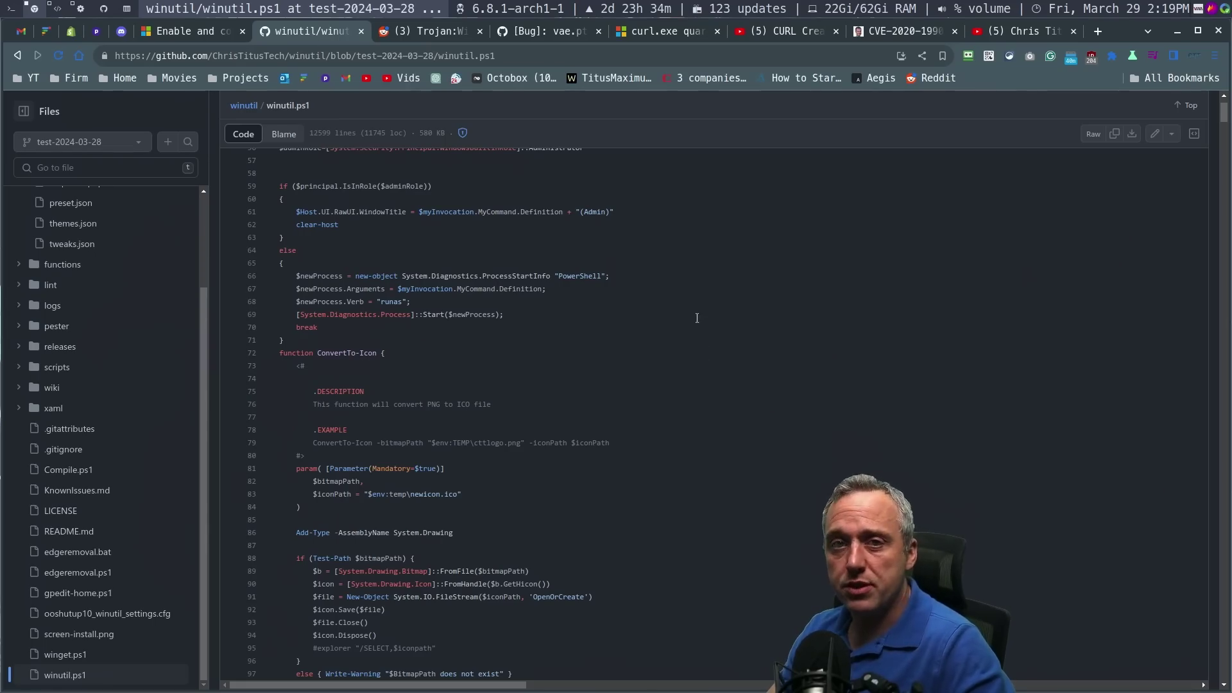
- Scroll winutil.ps1 from line 57 to about line 123, reaching the Copy-Files loop
scroll(537, 335, down, 5)
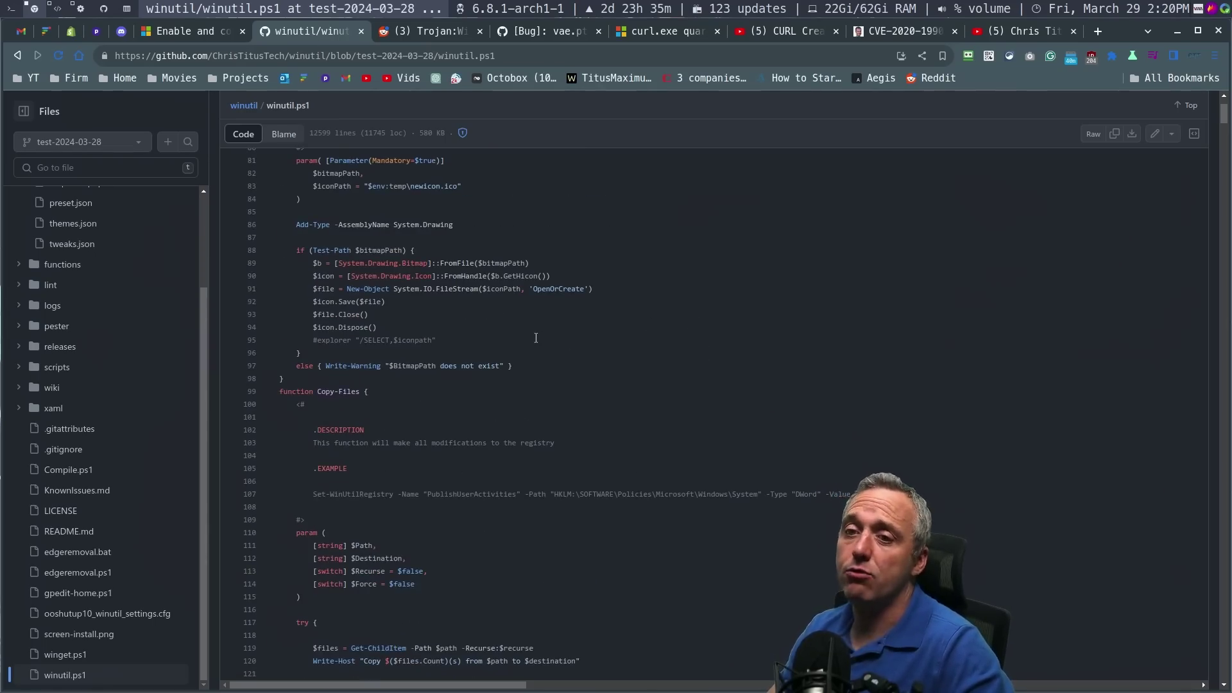
scroll(537, 335, down, 3)
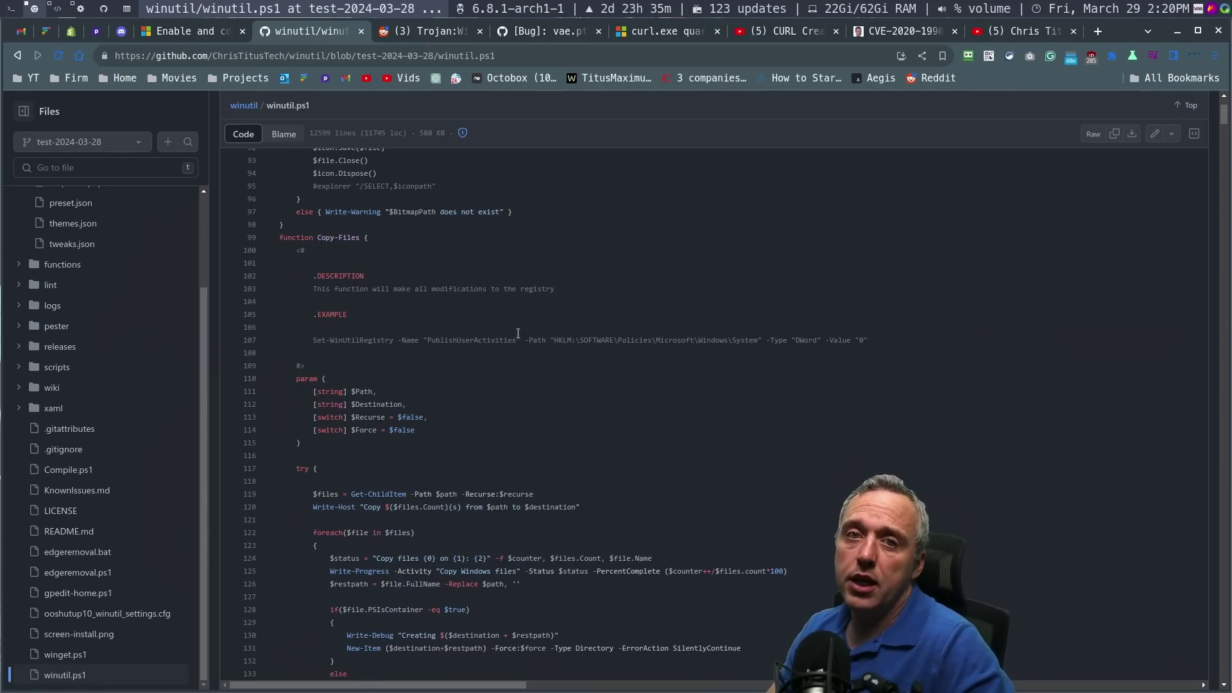
scroll(518, 333, down, 3)
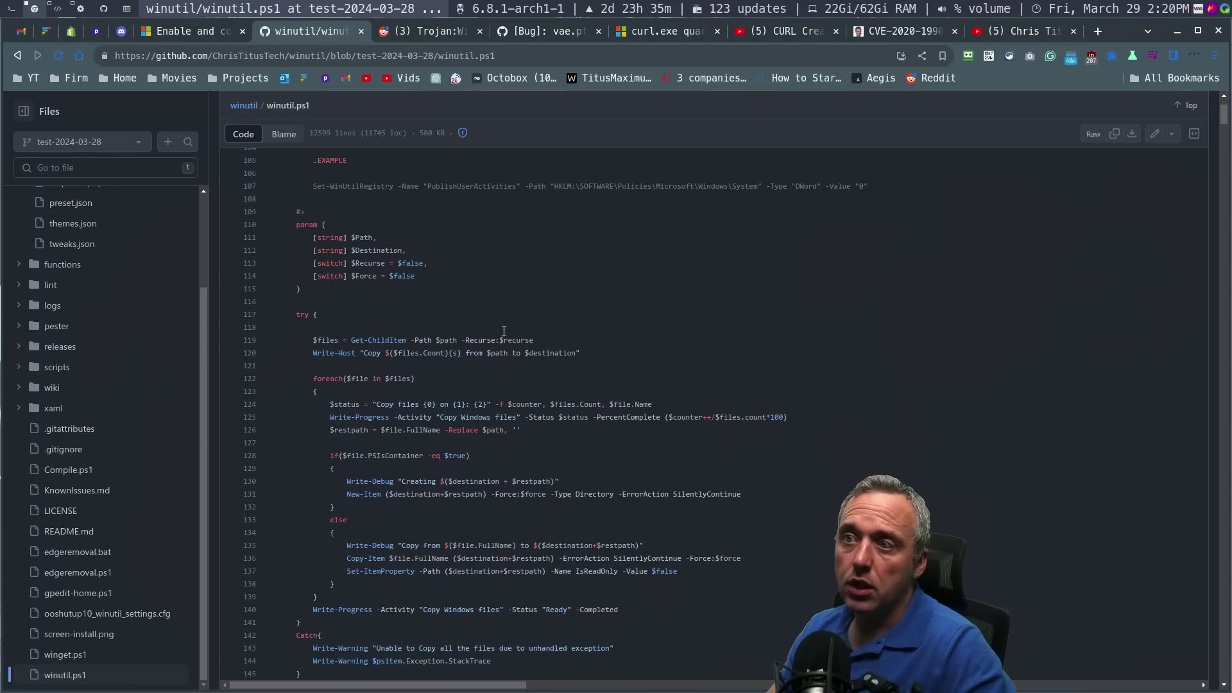
scroll(504, 330, down, 3)
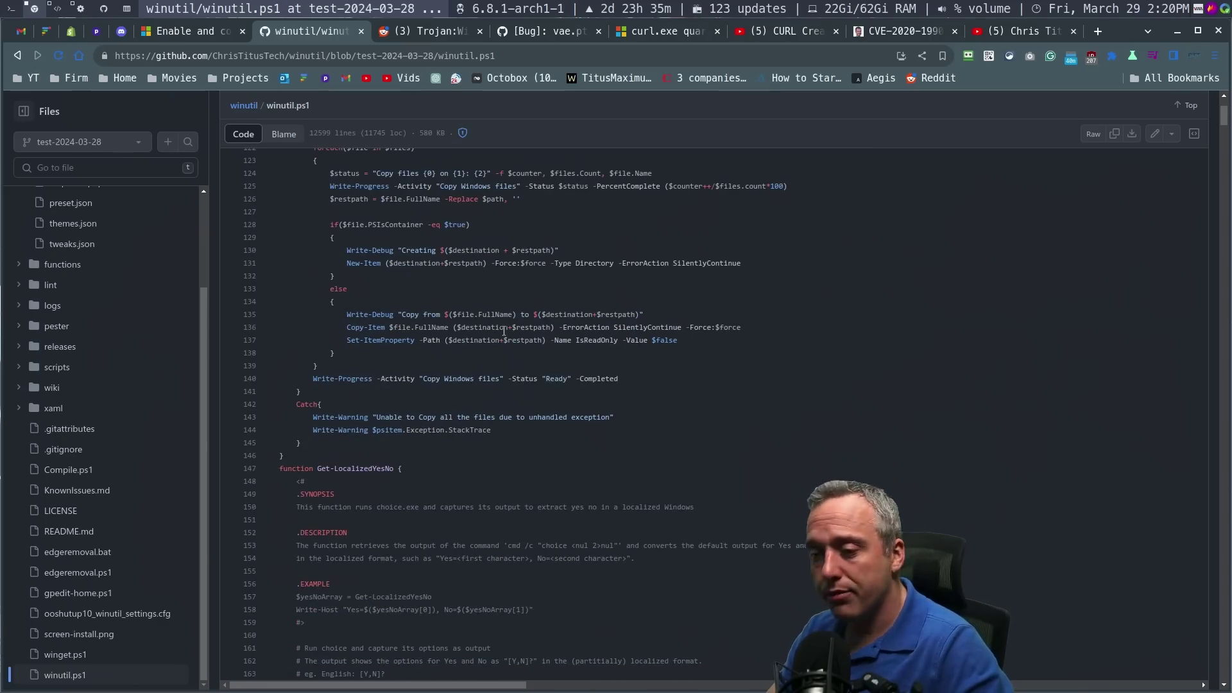